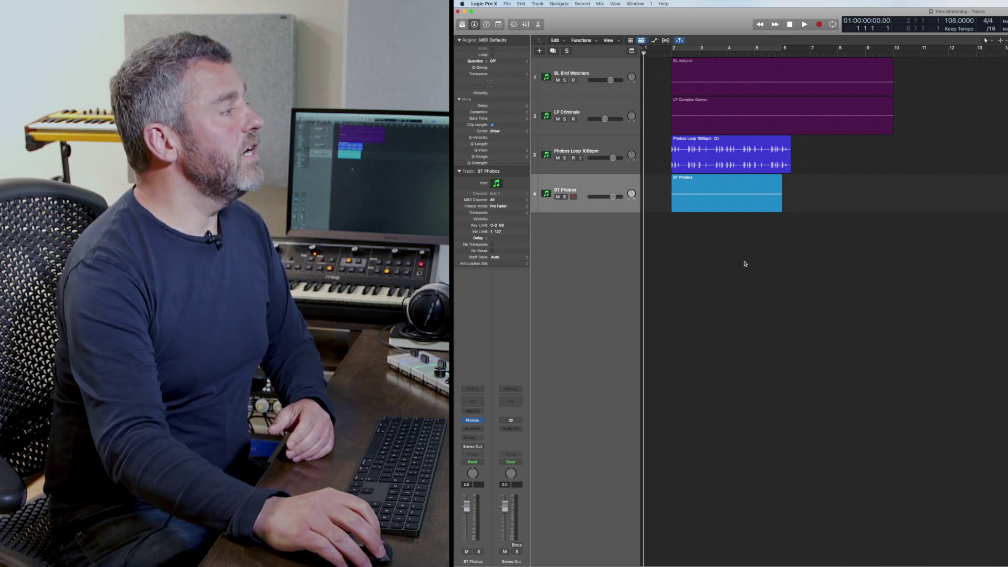
Step: Mute BT Phobos, select the Phobos Loop 108bpm region, and play the loops at 108 bpm
click(558, 197)
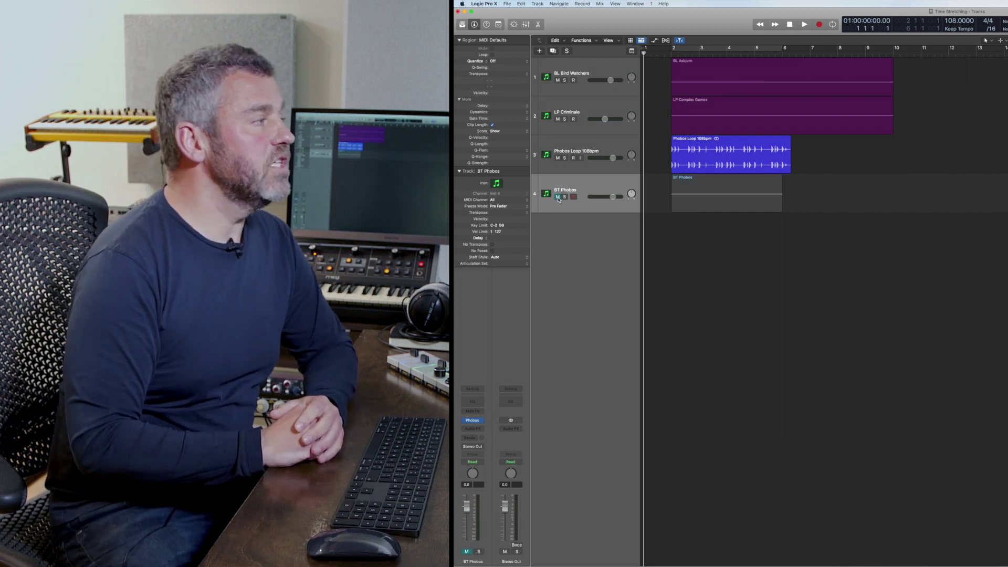
key(space)
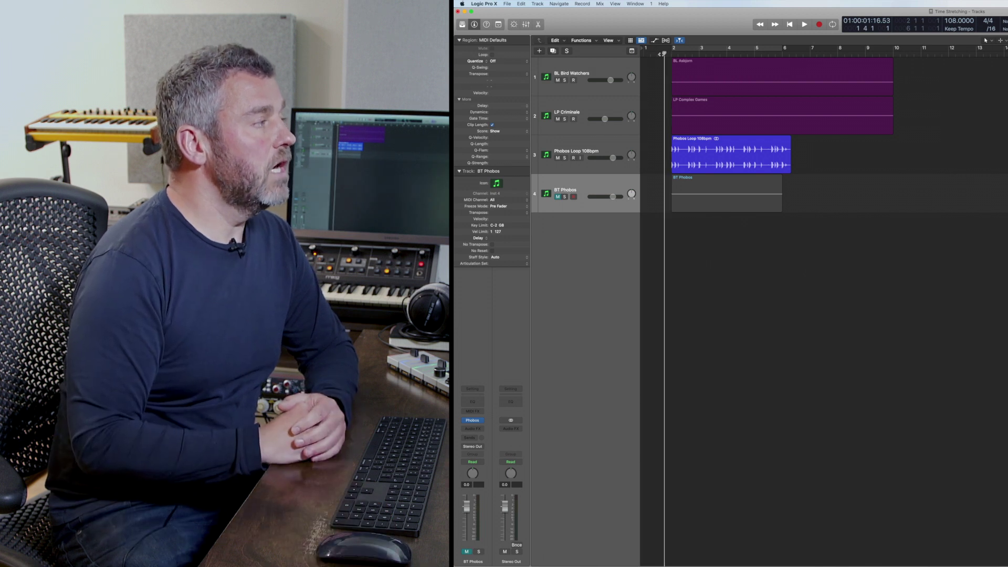
click(717, 76)
click(720, 121)
click(719, 160)
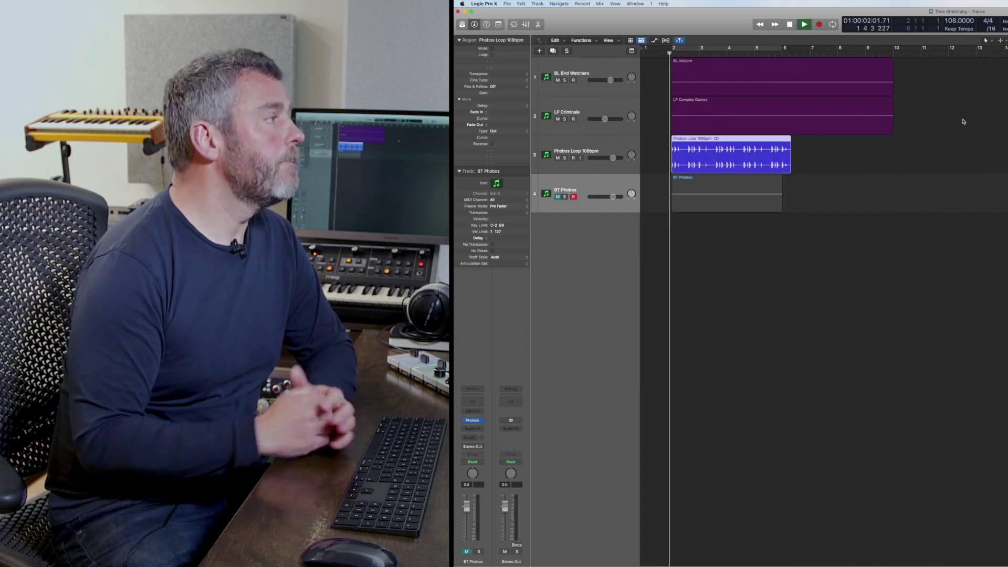
key(space)
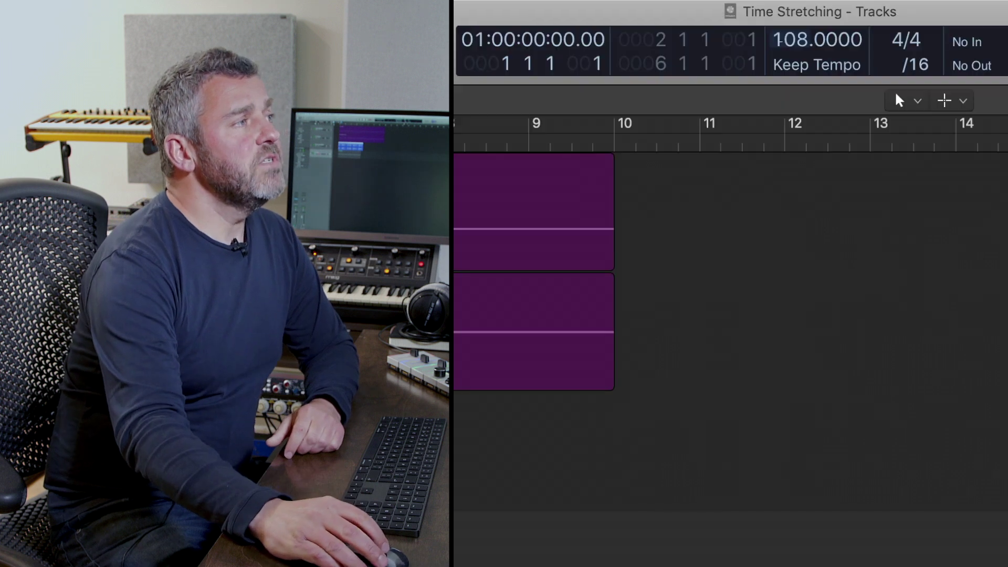
Step: Set the LCD tempo to 114 bpm, then play and stop to hear the Phobos loop fall short
double_click(780, 39)
text(114)
key(Return)
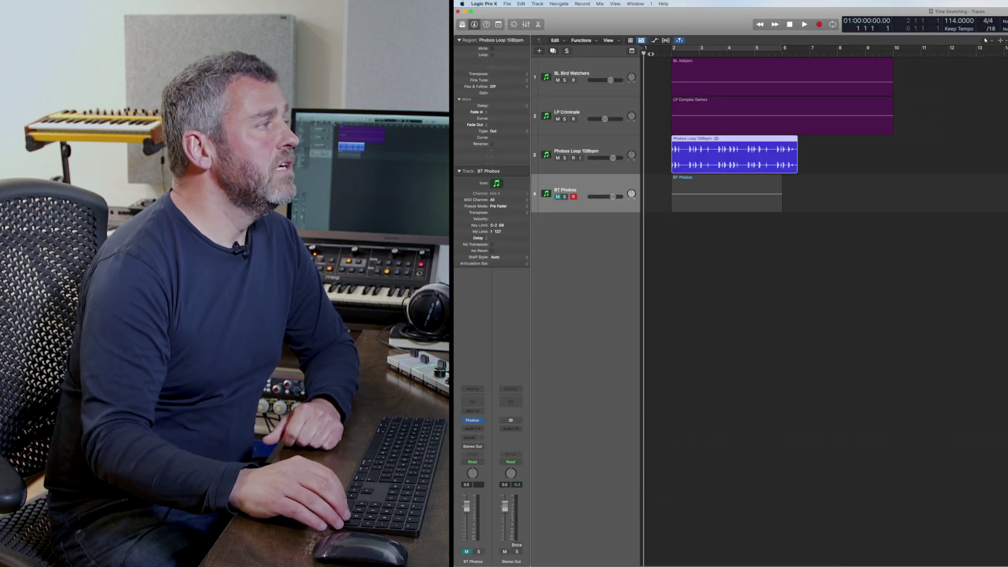
key(space)
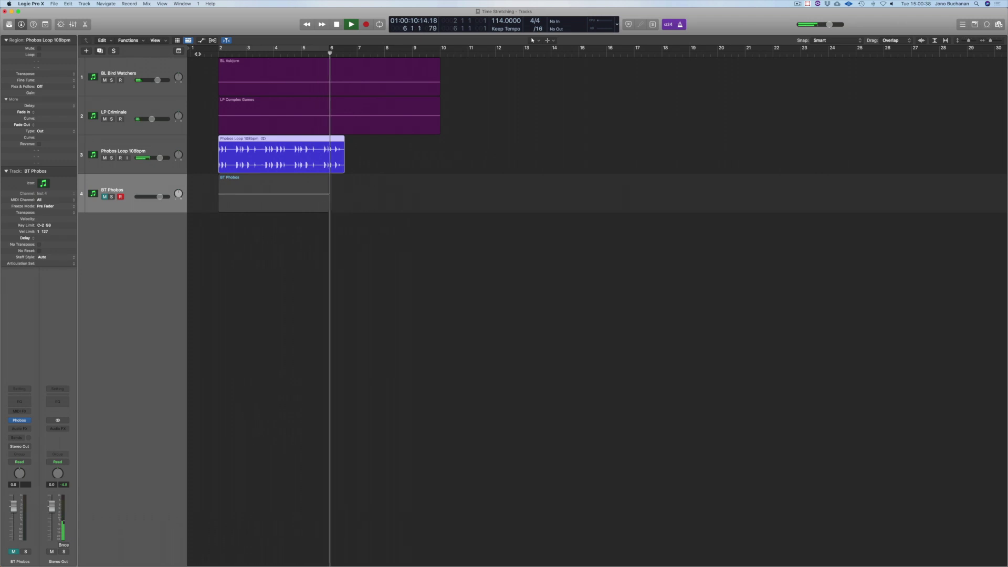
key(space)
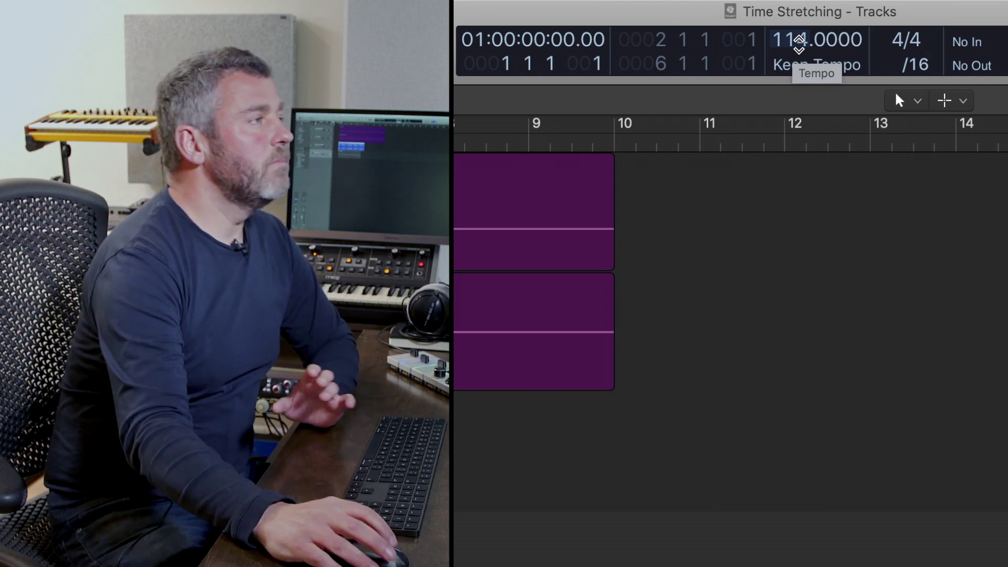
Step: Set the project tempo back to 108 bpm
double_click(797, 42)
text(108)
key(Return)
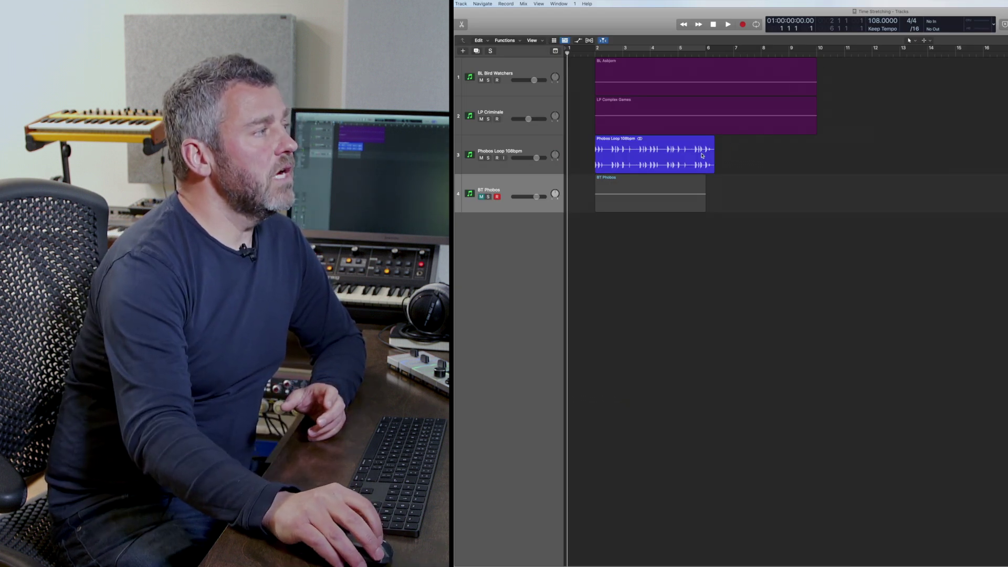
Step: Split the Phobos loop region at bar 6 and delete the leftover piece
key(super+Right)
key(super+Right)
key(super+Right)
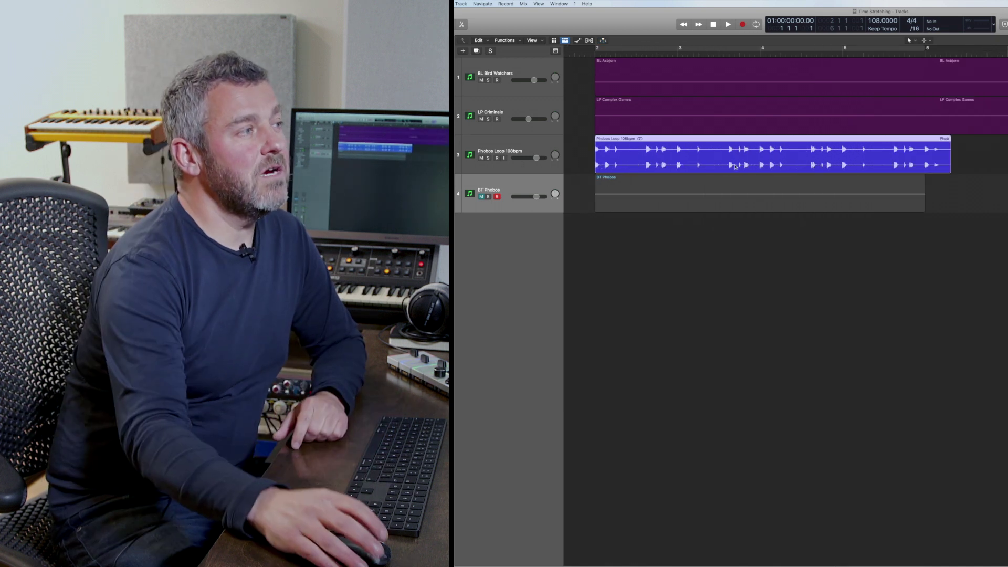
click(916, 55)
drag(916, 54, 923, 53)
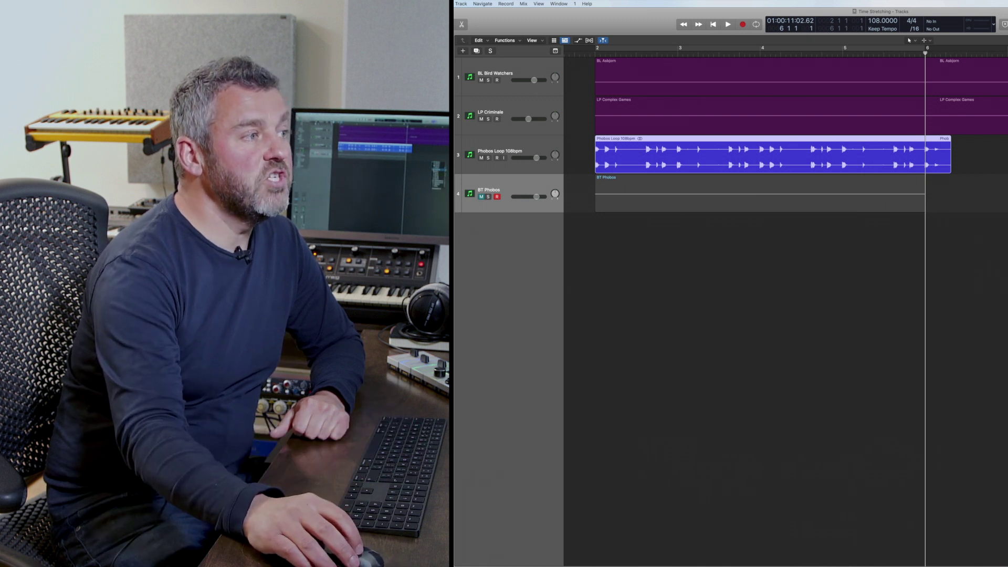
click(922, 164)
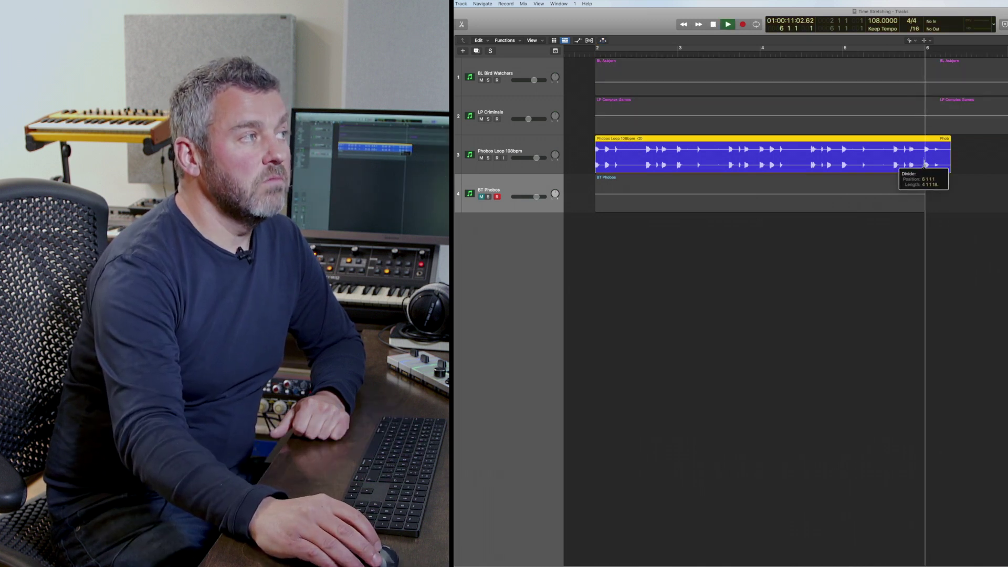
key(Delete)
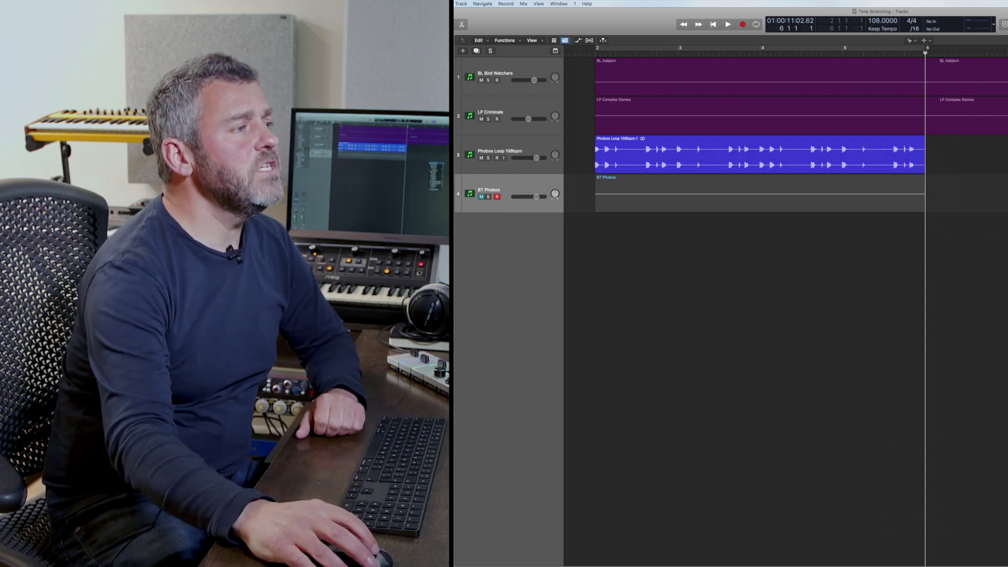
Step: Change the project tempo to 114 bpm
double_click(874, 22)
text(114)
key(Return)
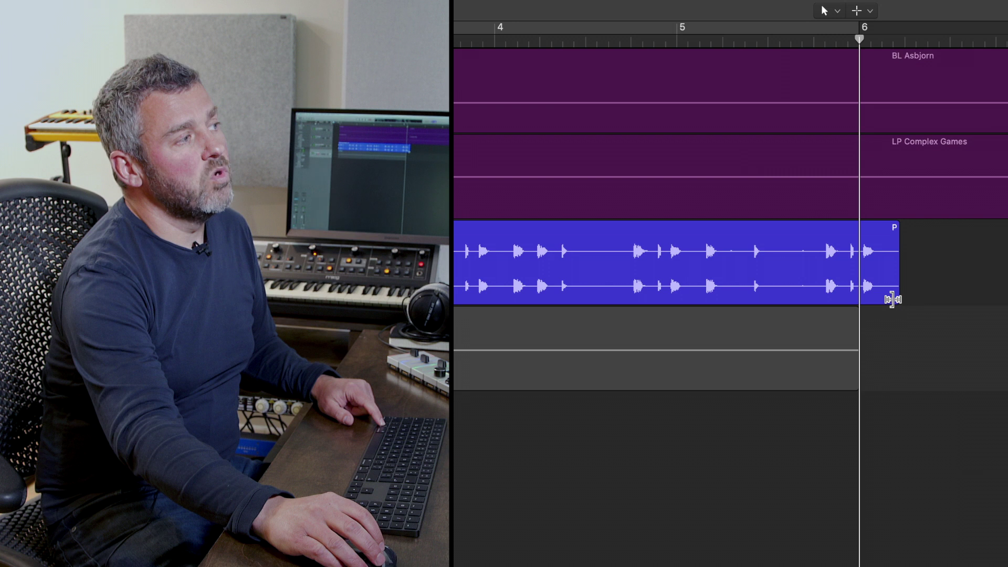
Step: Option-drag the Phobos loop's lower-right corner back to bar 6, stretching it to four bars
drag(892, 299, 850, 298)
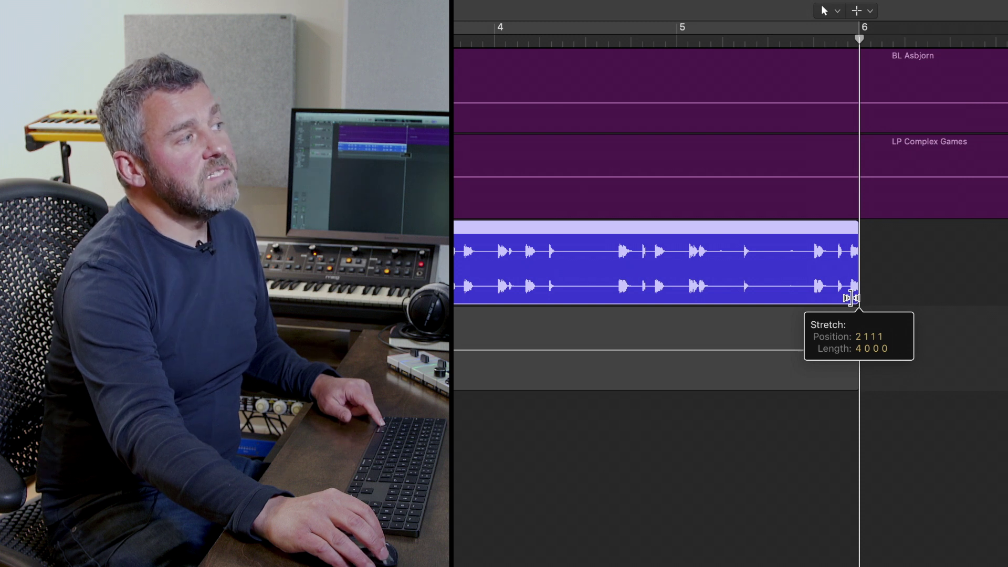
drag(850, 298, 851, 298)
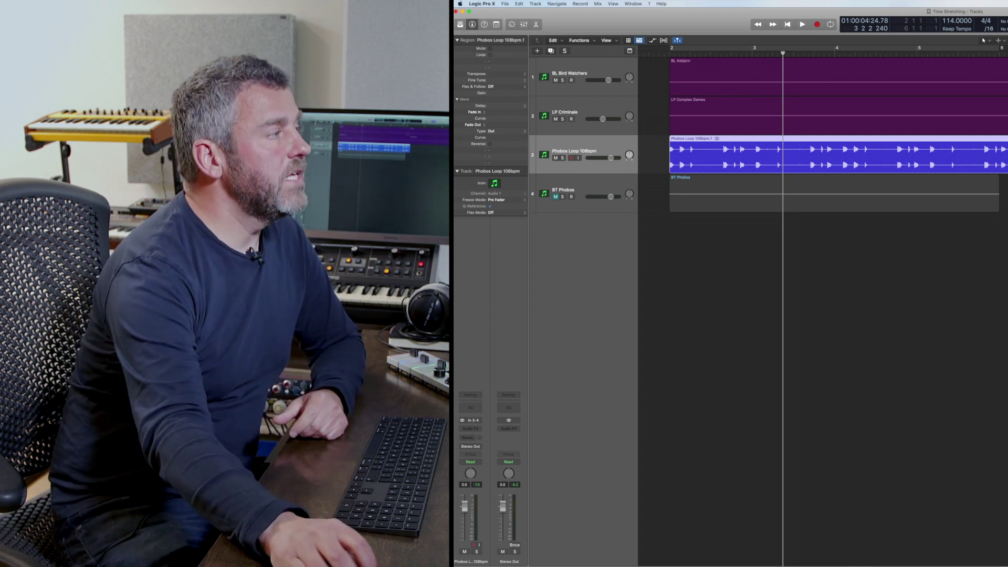
Step: Open Phobos Loop 1.aif from the stretched Phobos Loop 108bpm.1 region in the audio file editor
double_click(873, 156)
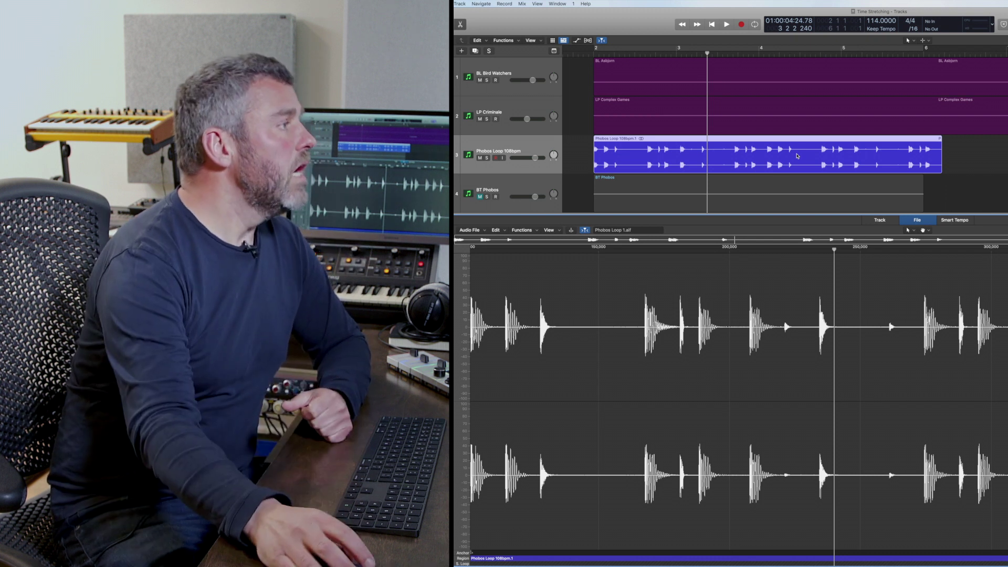
Step: In Functions > Time and Pitch Machine, set the Phobos loop file's original tempo to 108
click(521, 231)
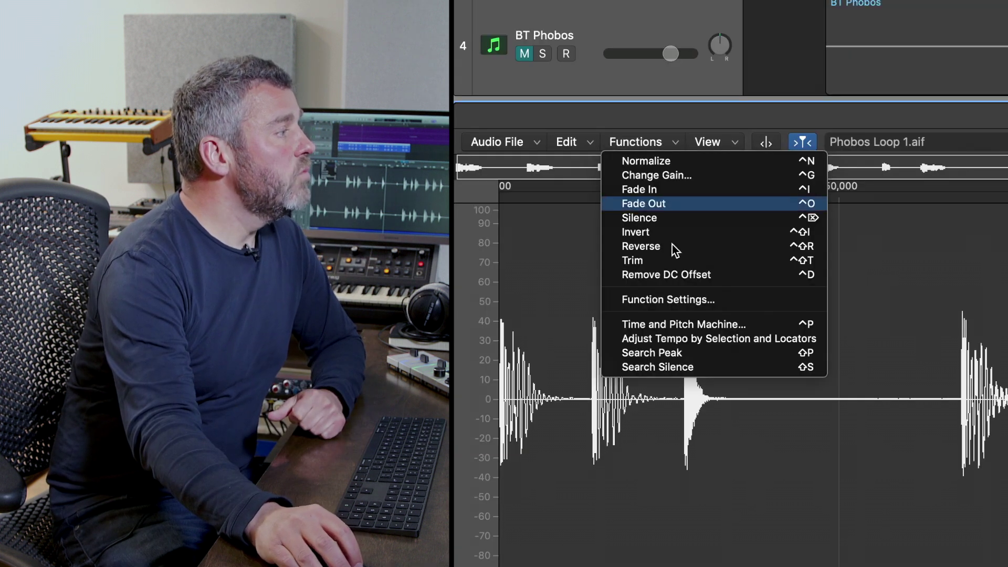
click(691, 325)
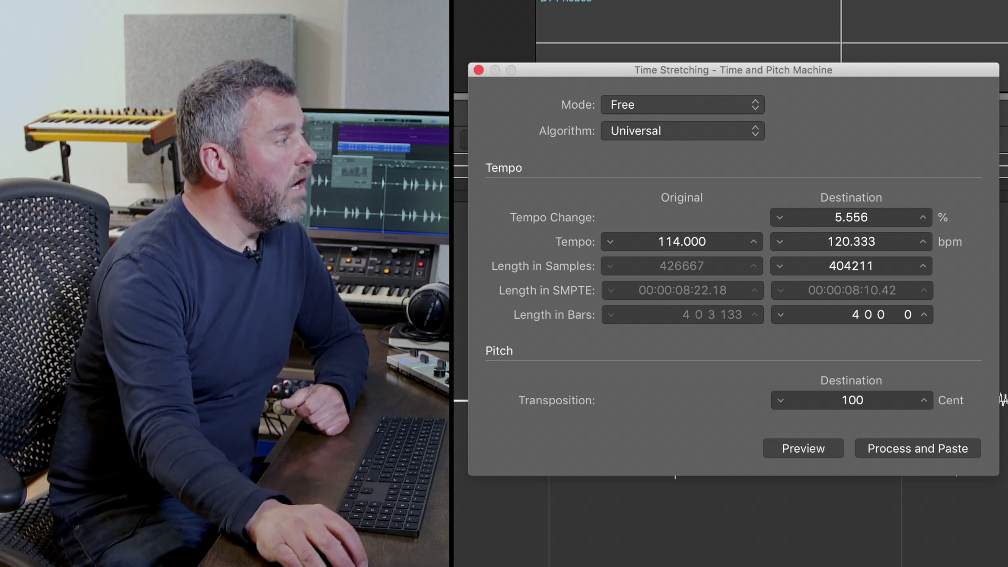
double_click(665, 242)
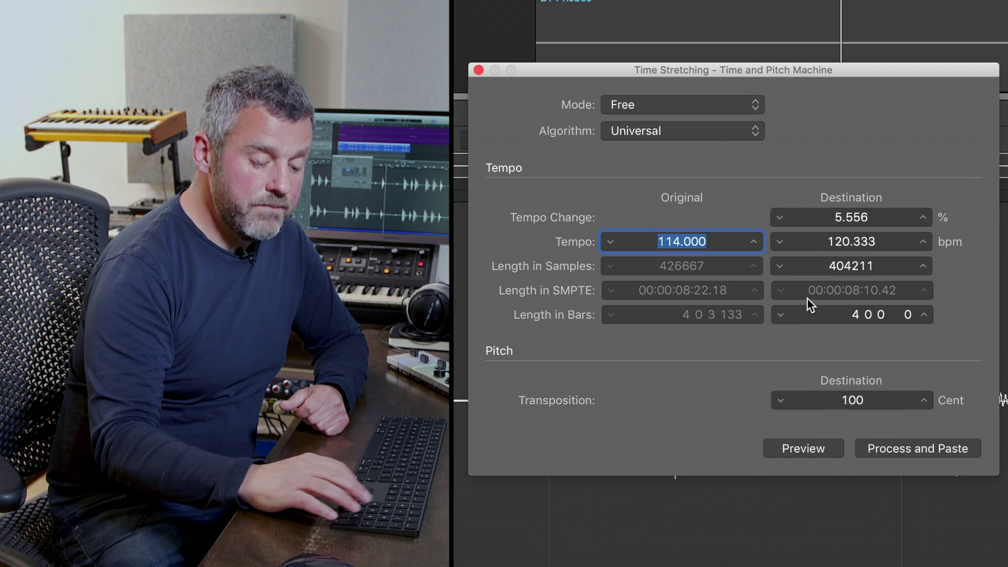
text(108)
key(Return)
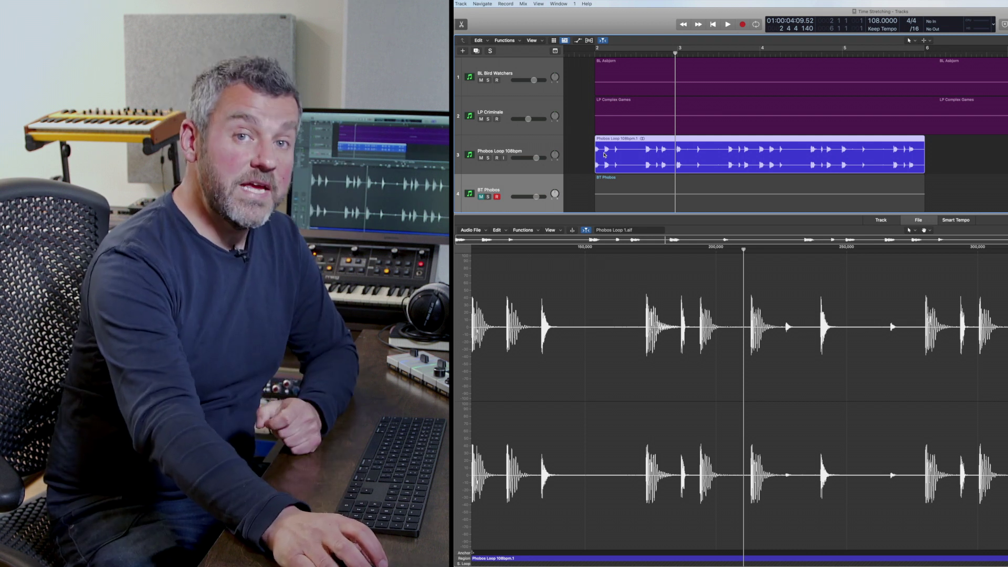
click(461, 24)
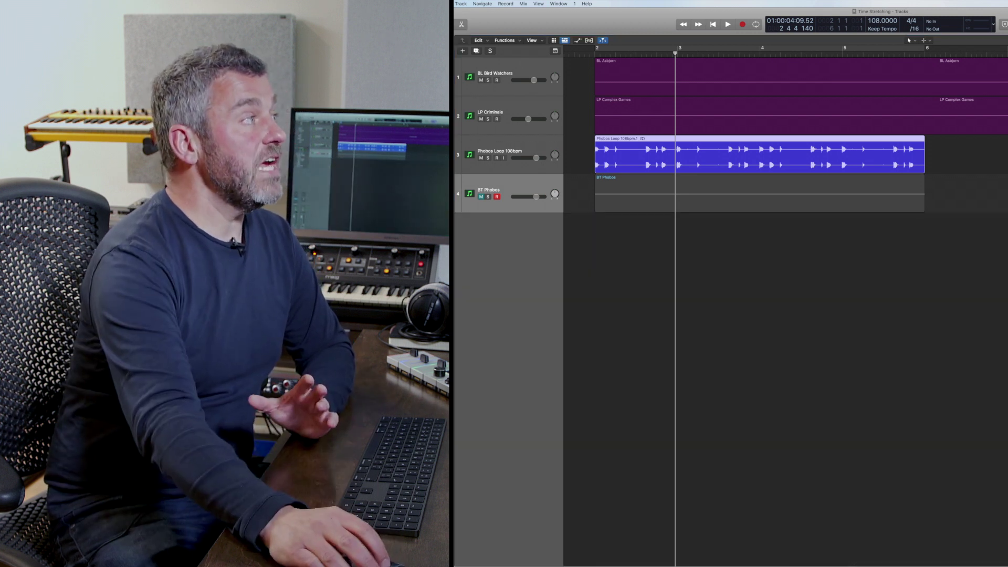
click(588, 53)
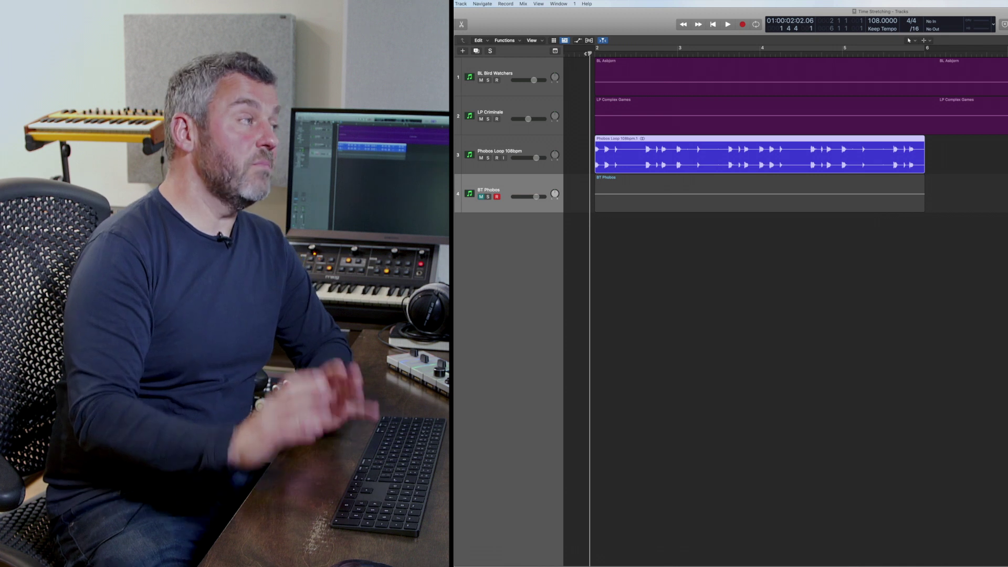
key(space)
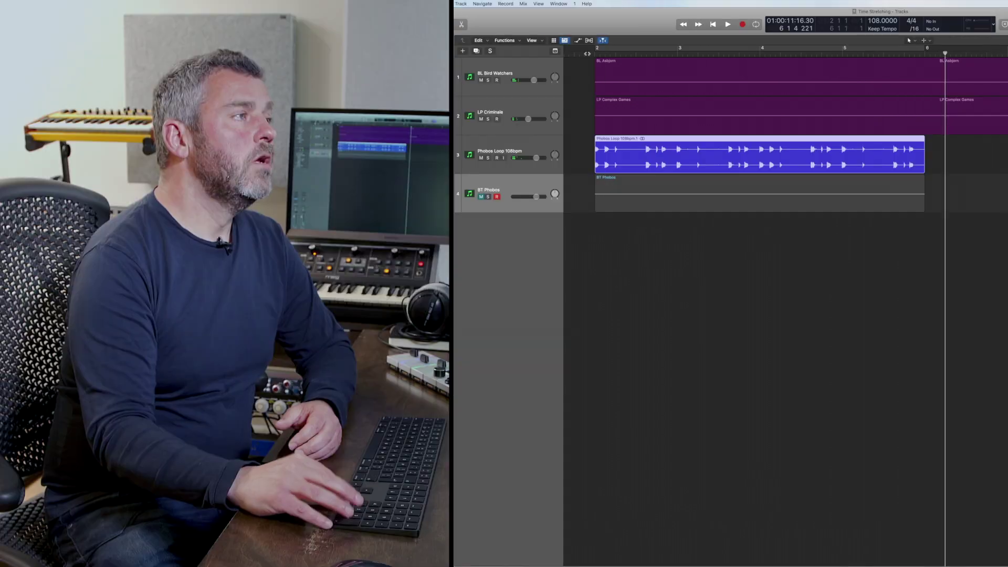
key(space)
key(Return)
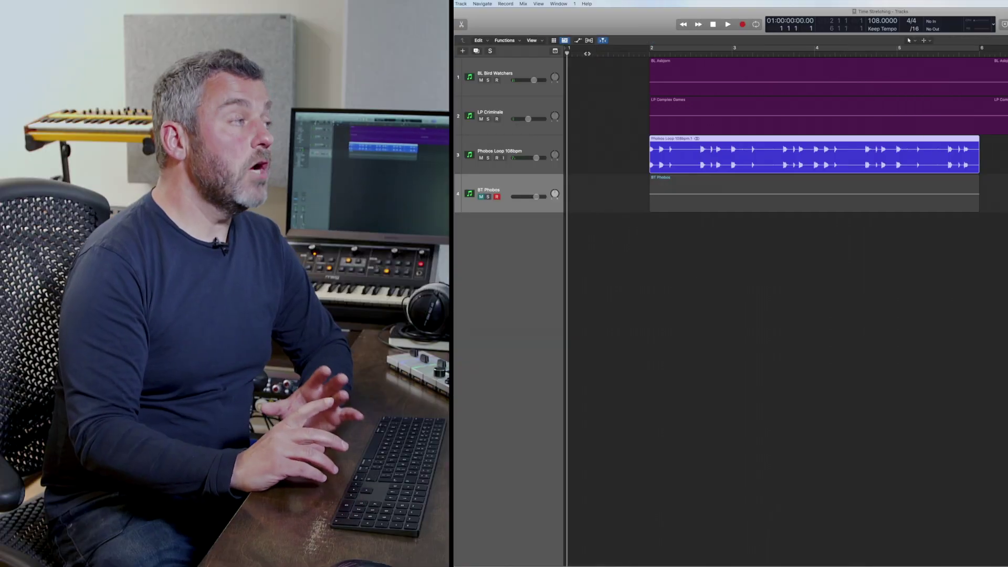
click(498, 150)
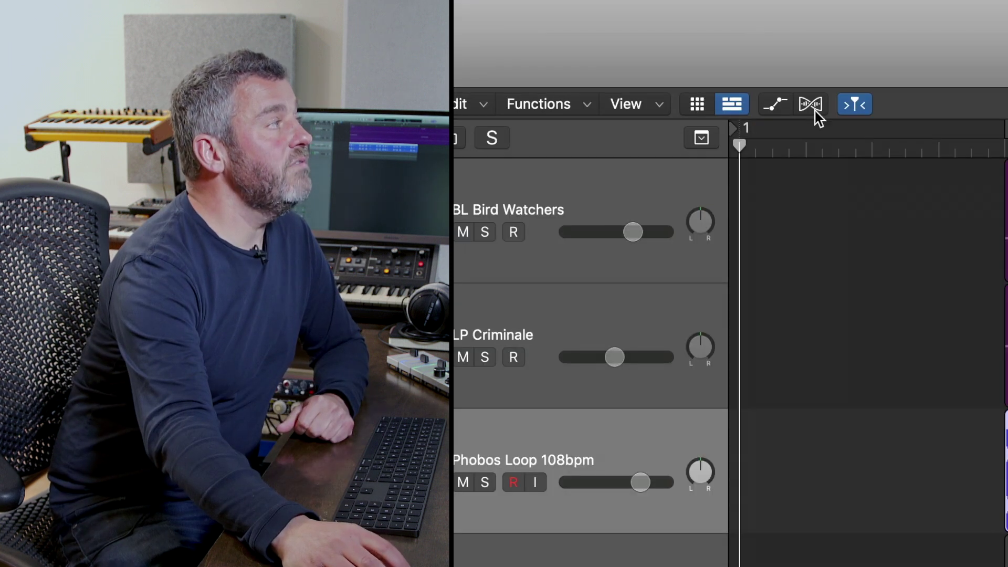
Step: Show flex editing and set the Phobos Loop 108bpm track to Flex Time - Slicing
click(589, 41)
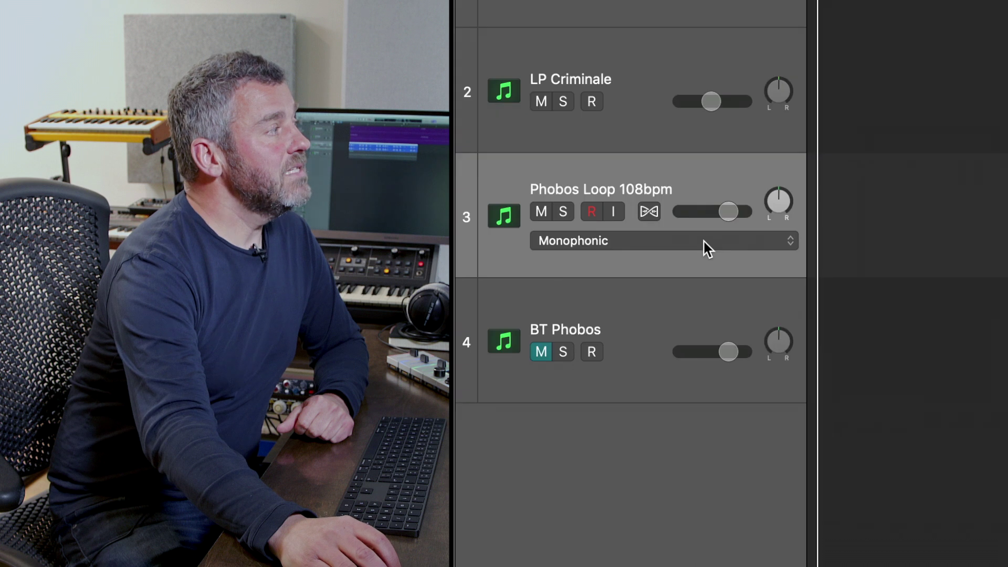
click(704, 241)
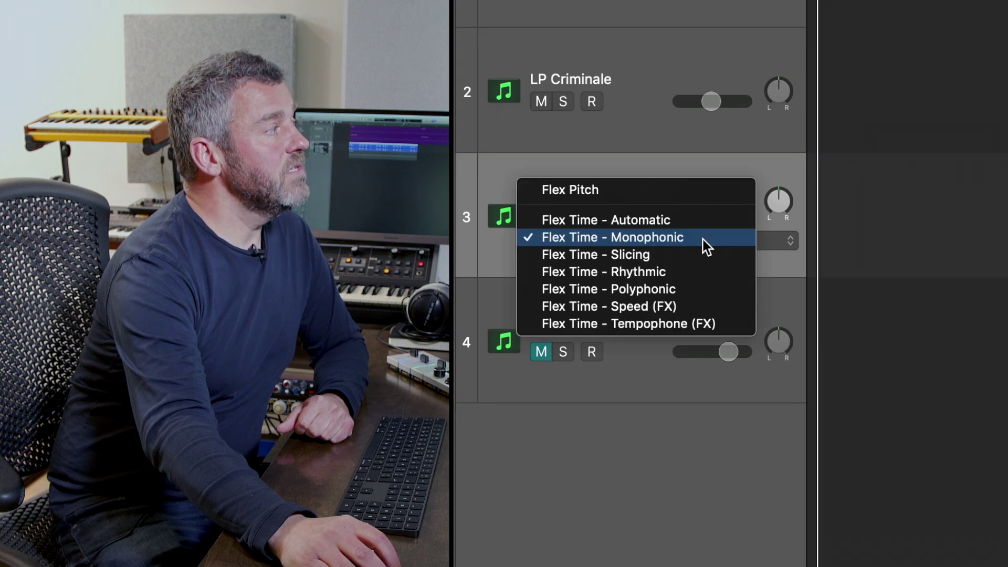
click(700, 256)
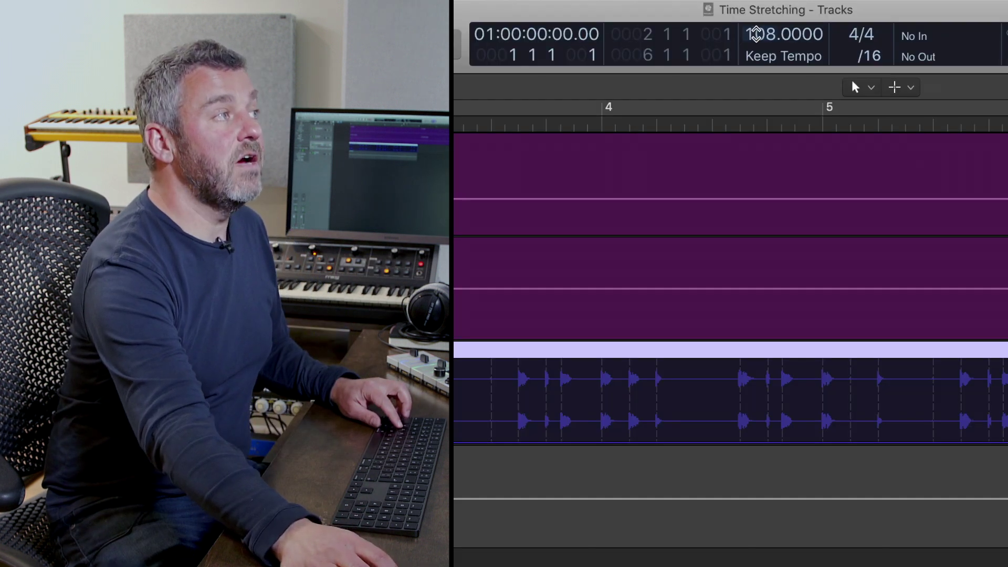
Step: Enter 114 as the LCD tempo and play back the Slicing-mode Phobos loop
double_click(867, 22)
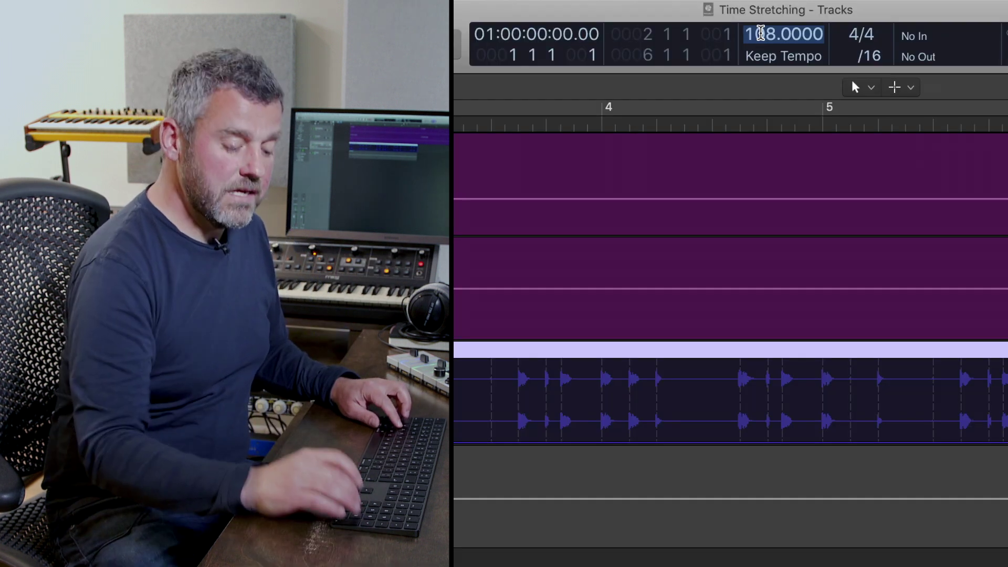
text(114)
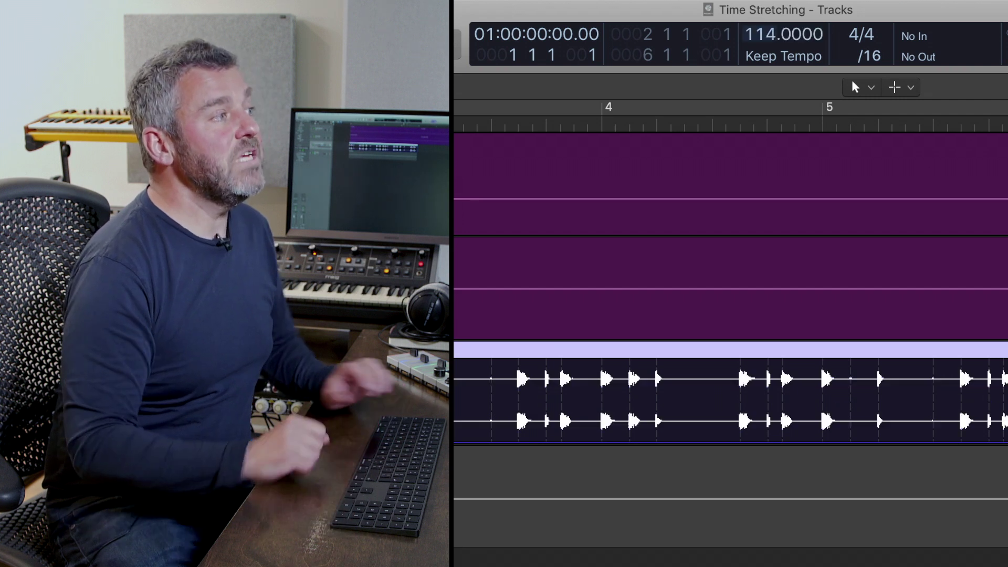
key(Return)
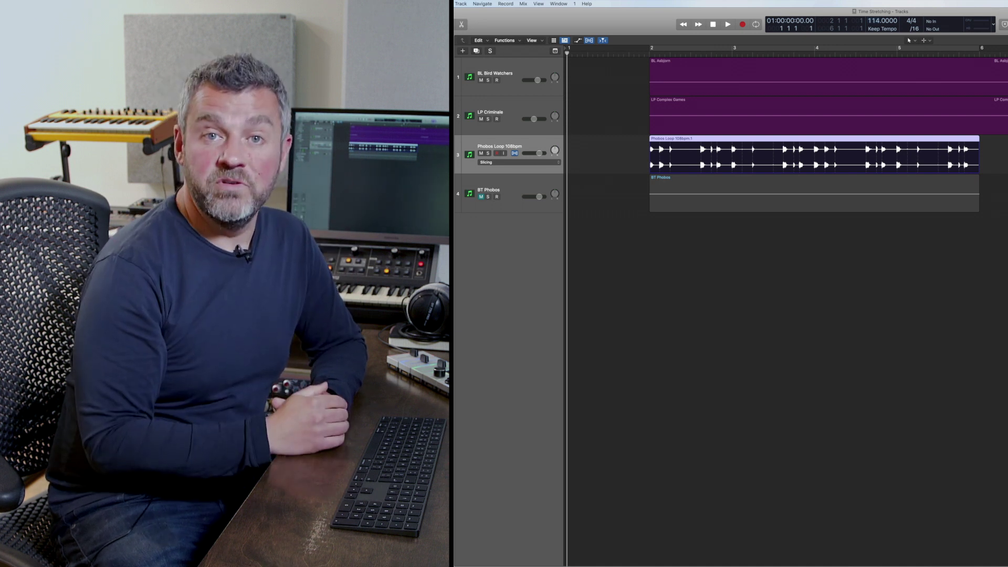
key(space)
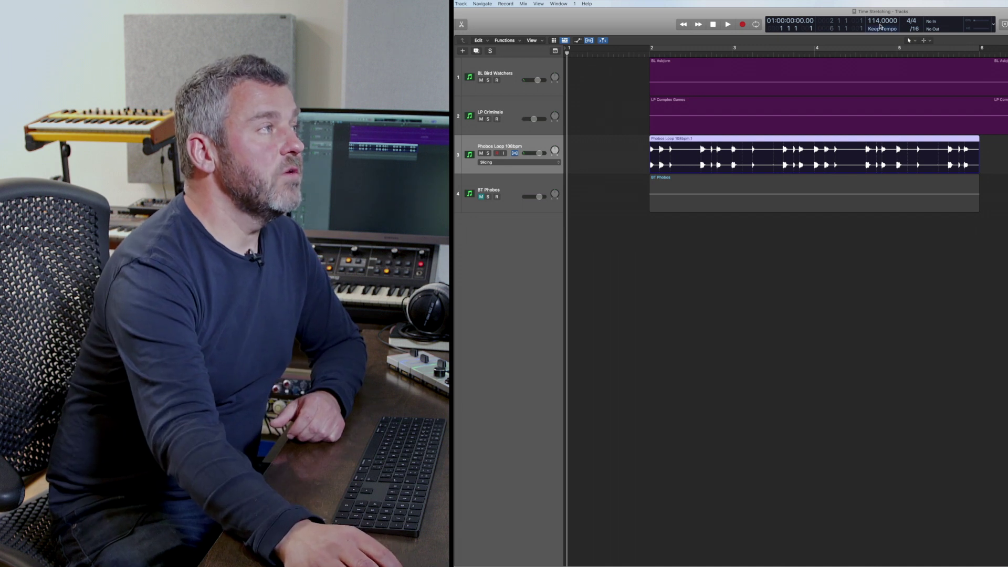
Step: Change the tempo to 125 bpm, then play and stop the loops from just before bar 2
double_click(880, 22)
text(125)
key(Return)
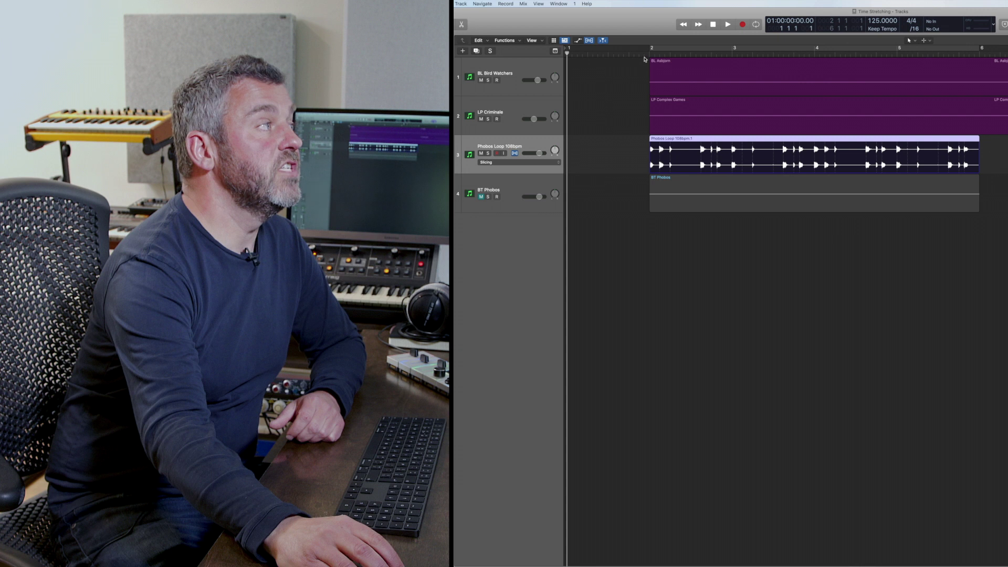
click(634, 52)
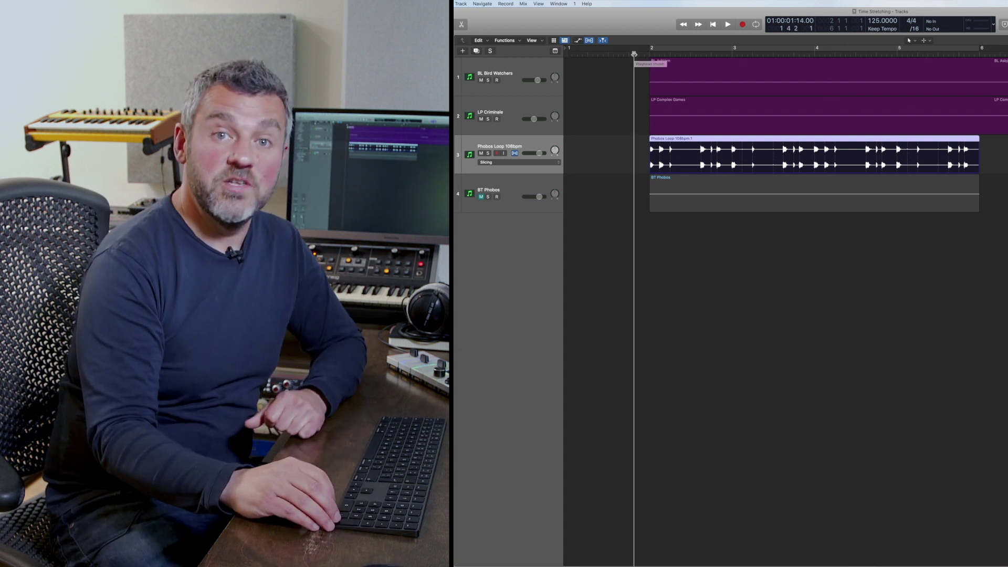
key(space)
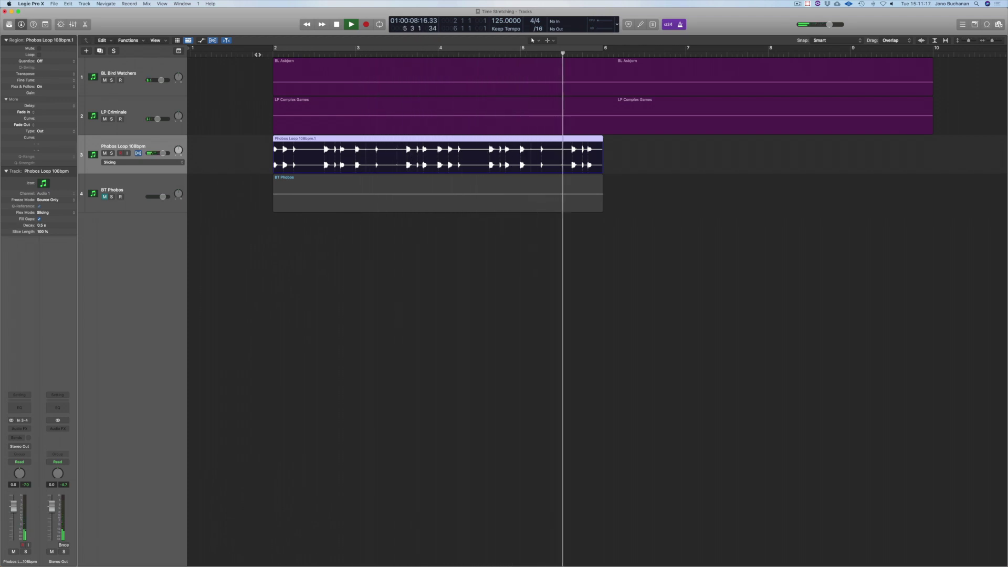
key(space)
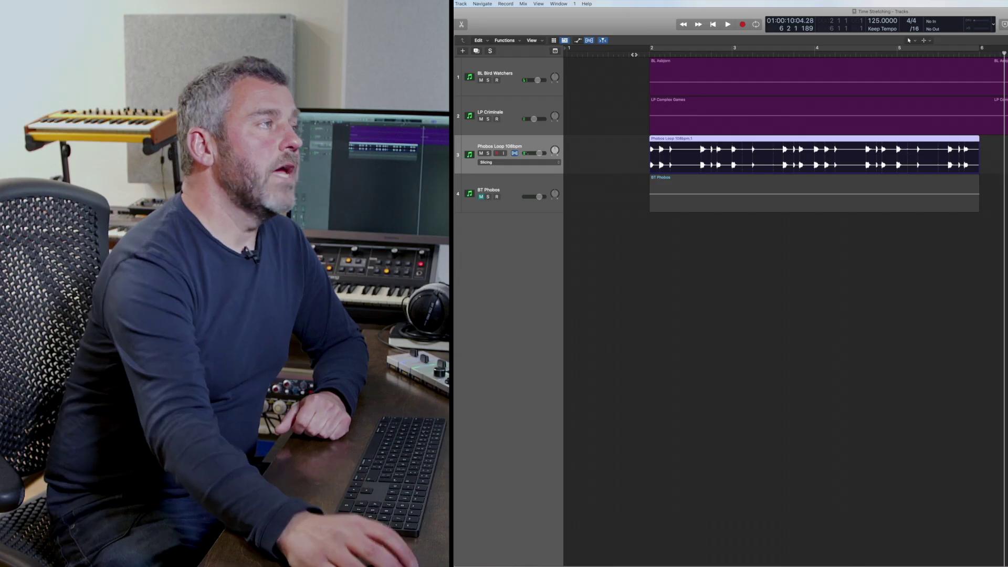
Step: Enter 110 in the LCD tempo field so the sliced Phobos loop re-stretches to 110 bpm
double_click(878, 21)
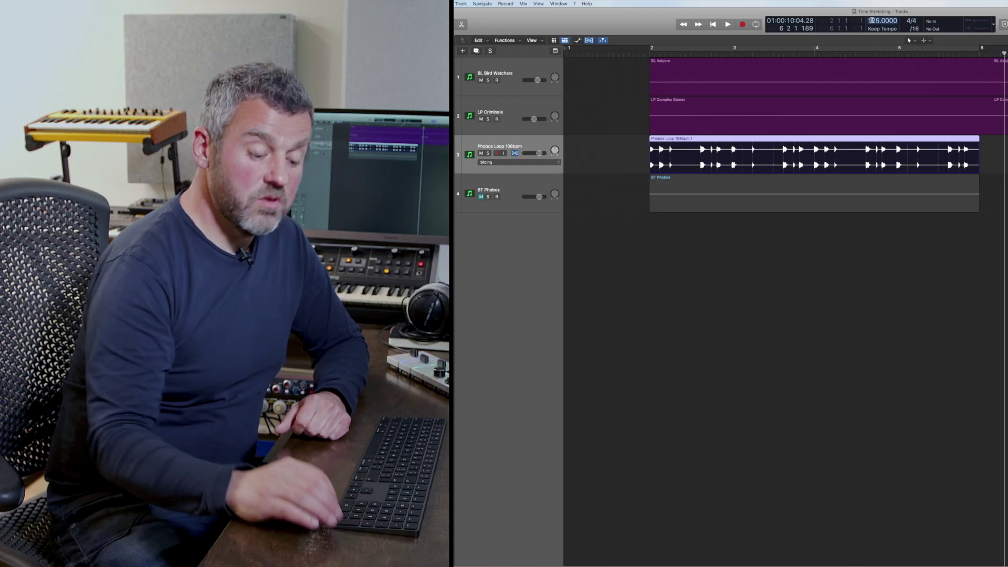
text(125)
key(Return)
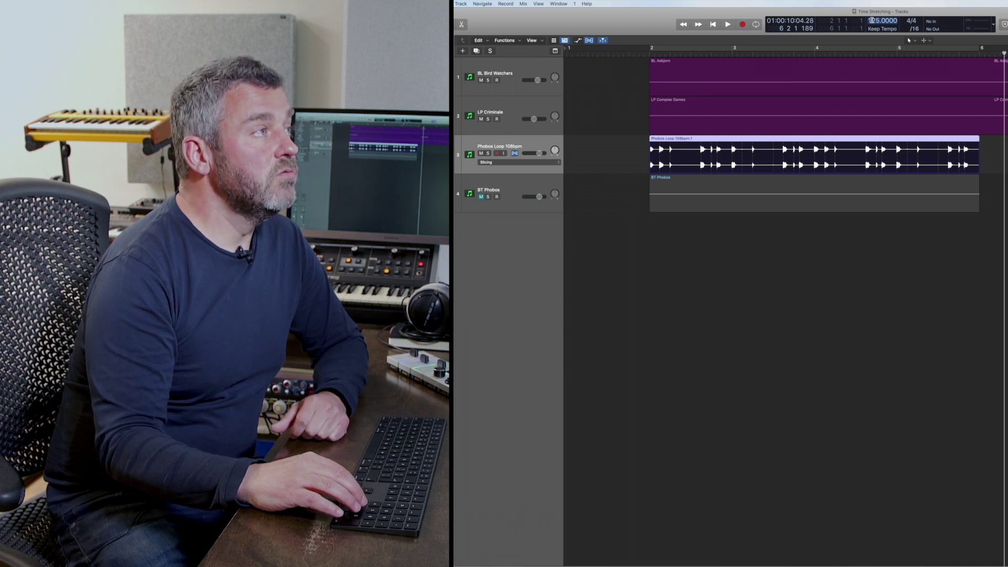
key(Return)
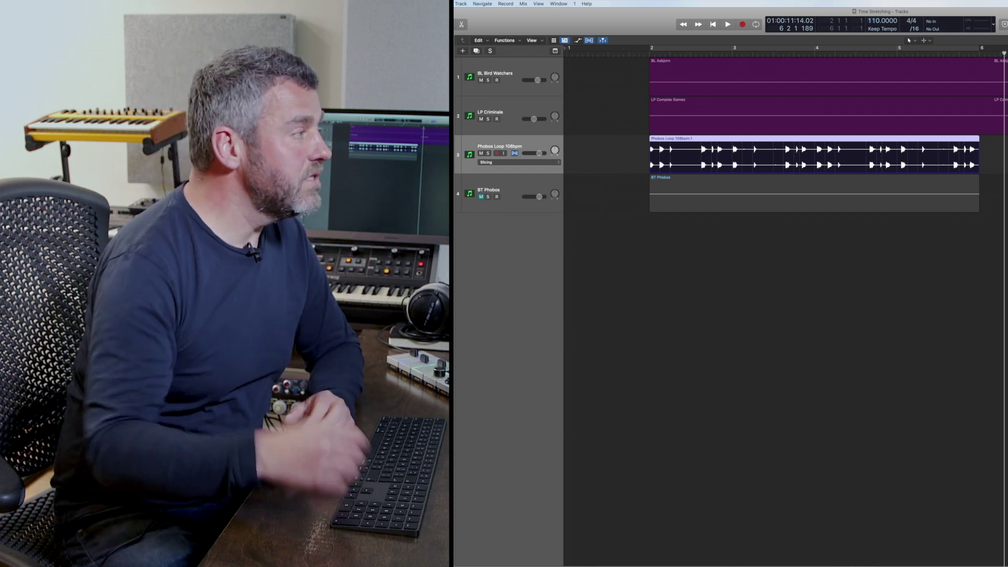
Step: Bounce the BT Phobos region in place onto a new track named Taps
click(733, 205)
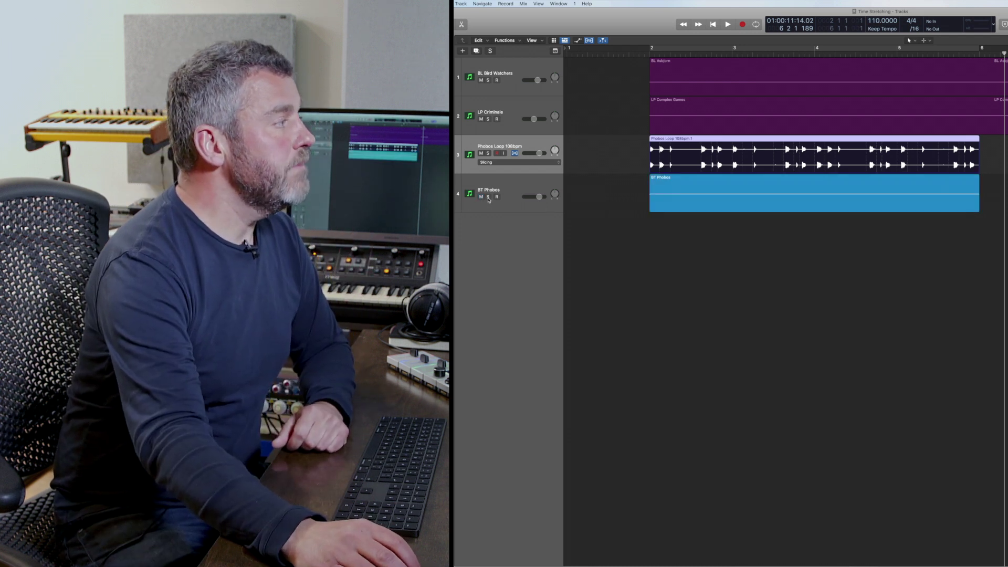
key(s)
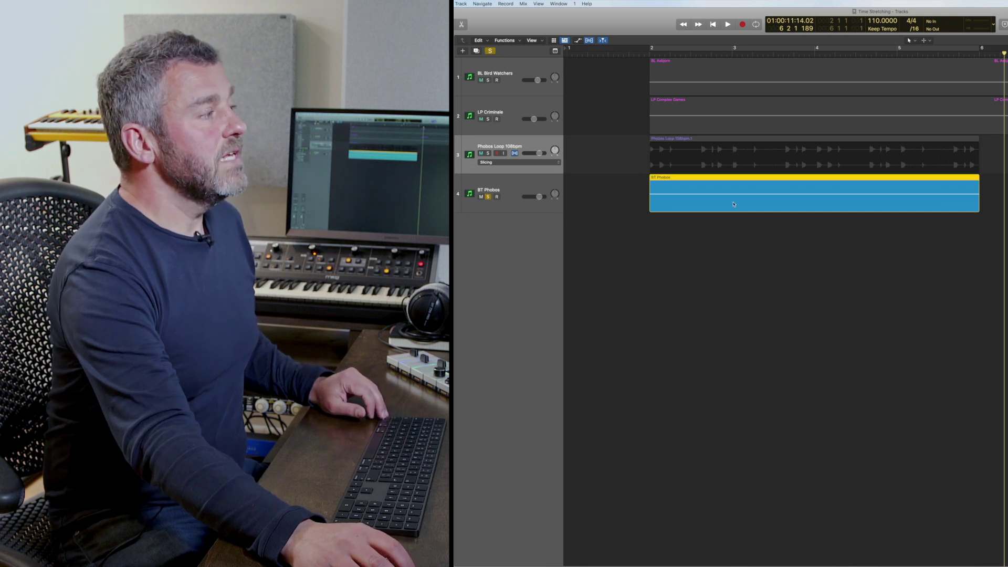
right_click(732, 206)
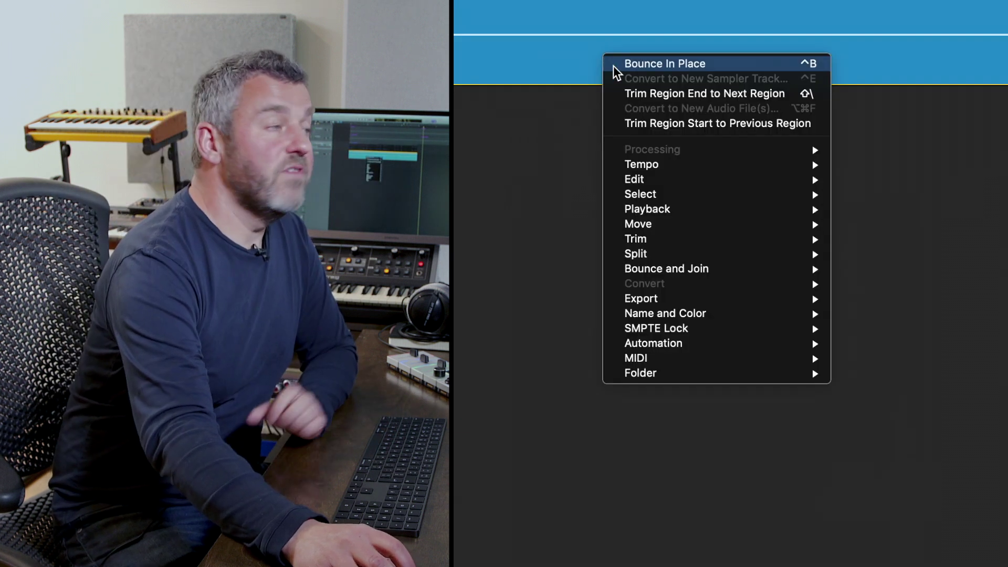
click(614, 64)
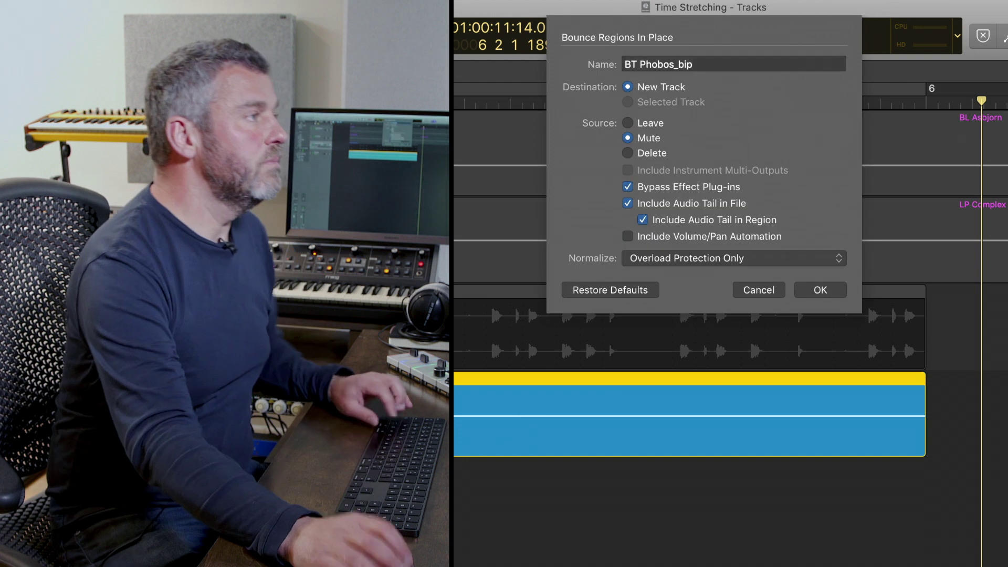
text(Taps)
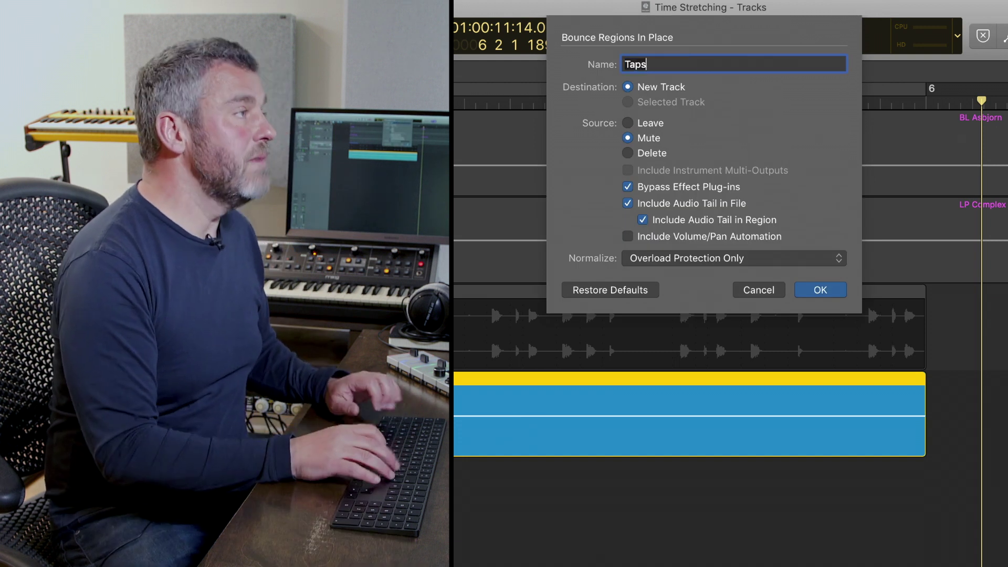
key(Return)
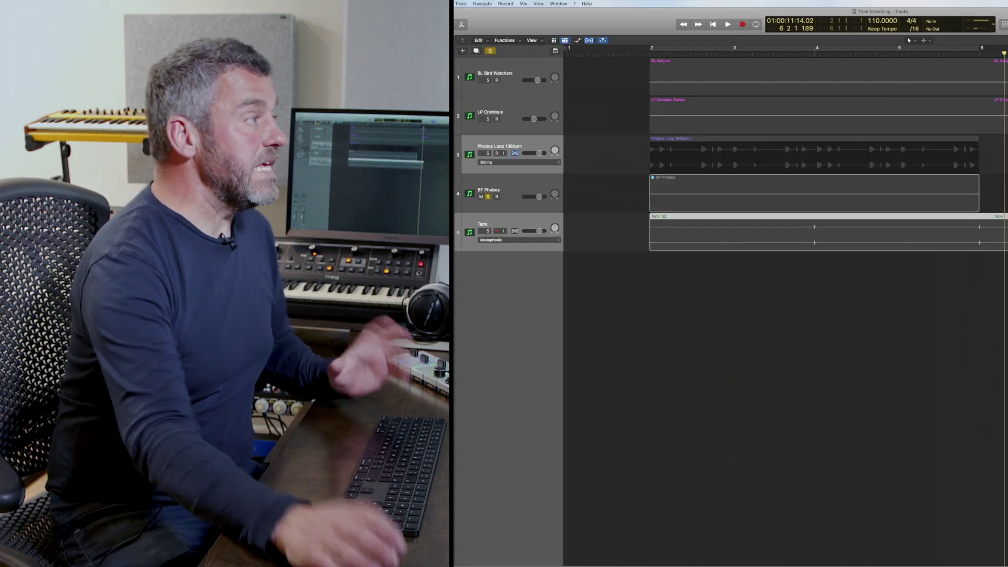
Step: Unsolo BT Phobos, enlarge the track rows, then solo and play the Taps track
click(488, 197)
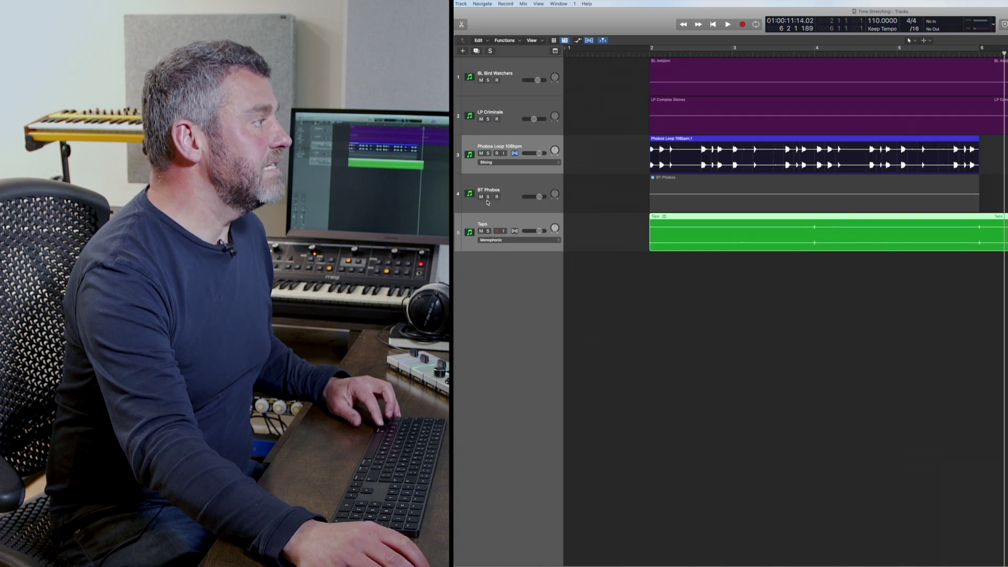
key(super+Down)
key(super+Down)
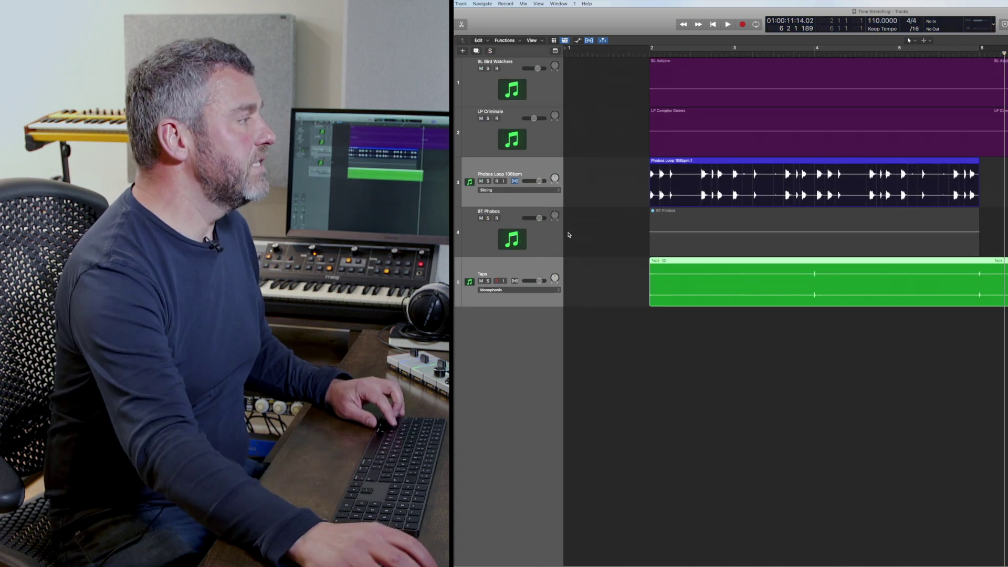
click(540, 263)
key(ctrl+s)
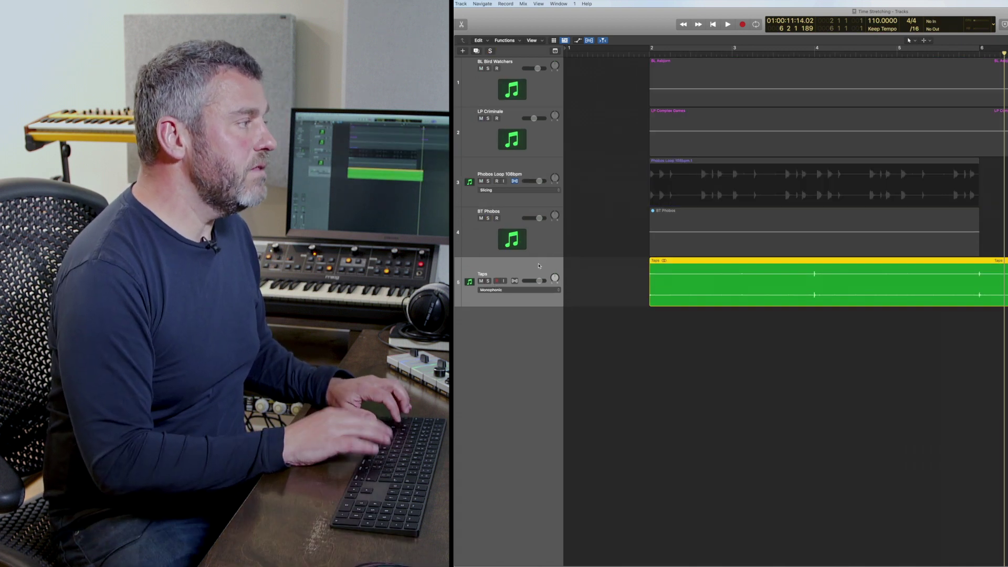
key(shift+Return)
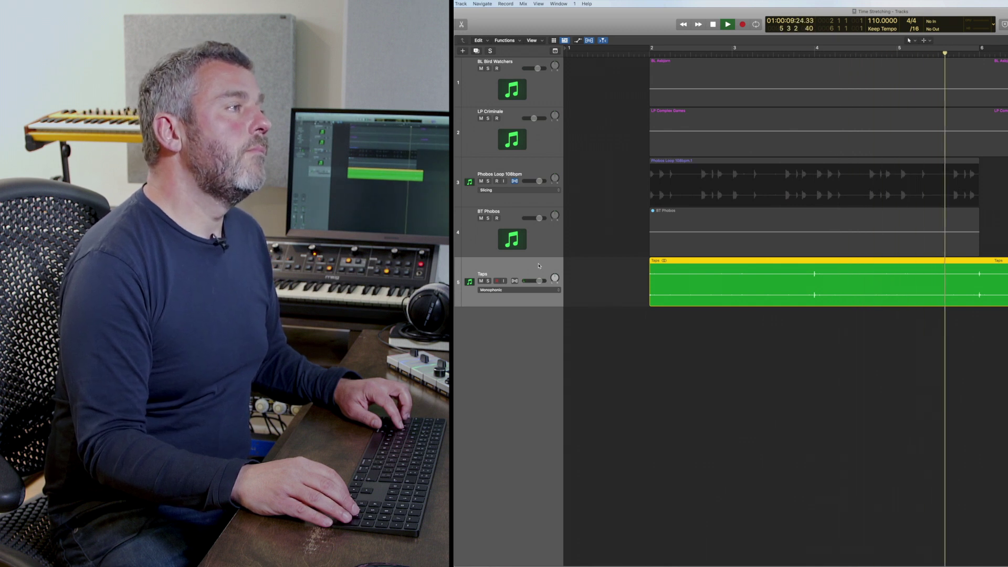
Step: Stop playback and cut the Taps region with the Scissors tool at about bar 6
key(space)
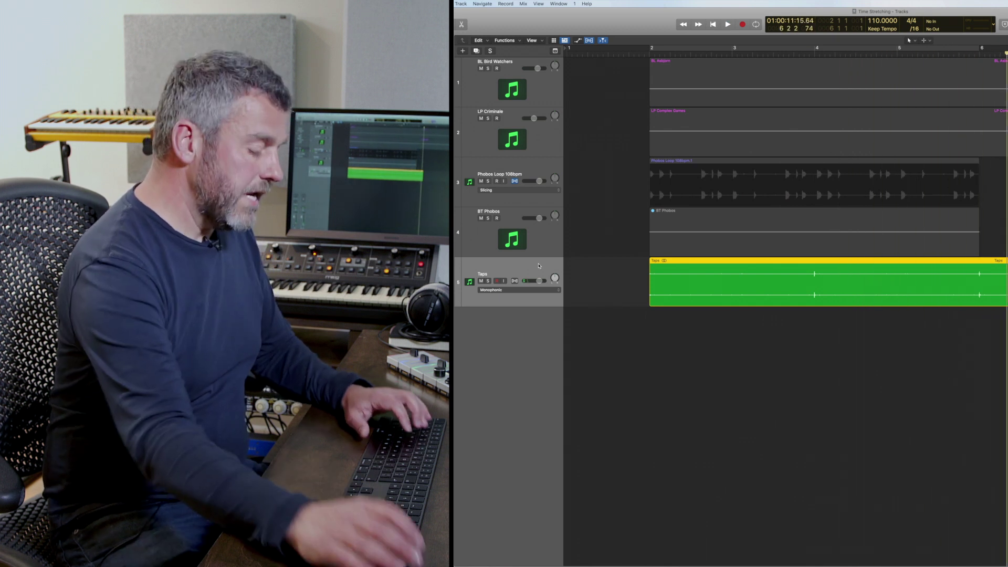
key(t)
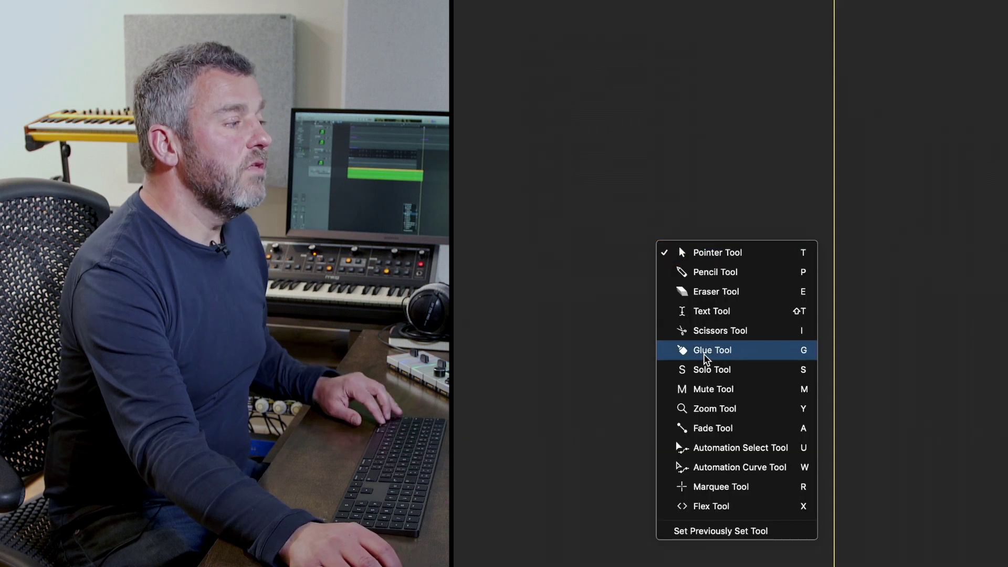
click(719, 330)
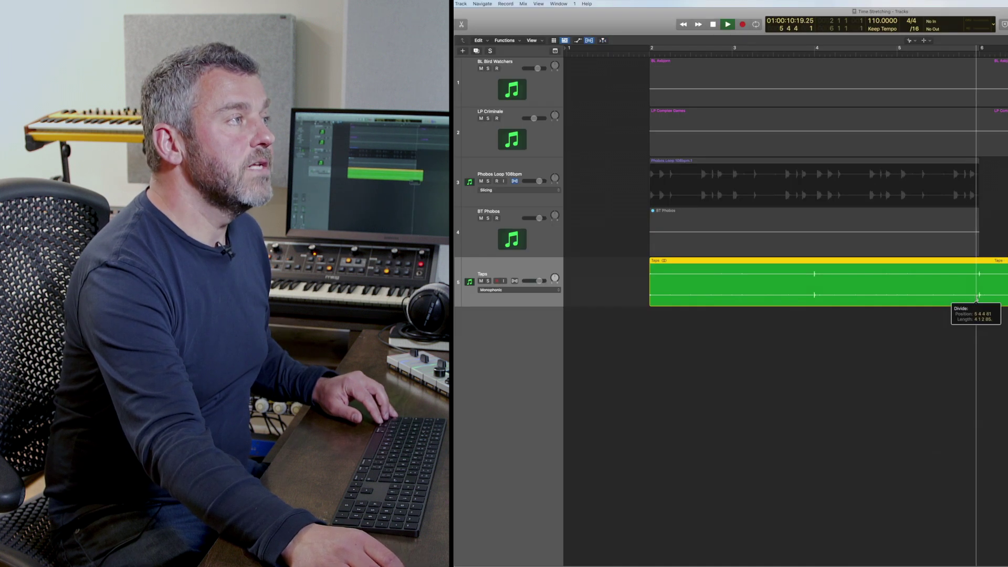
drag(978, 297, 979, 298)
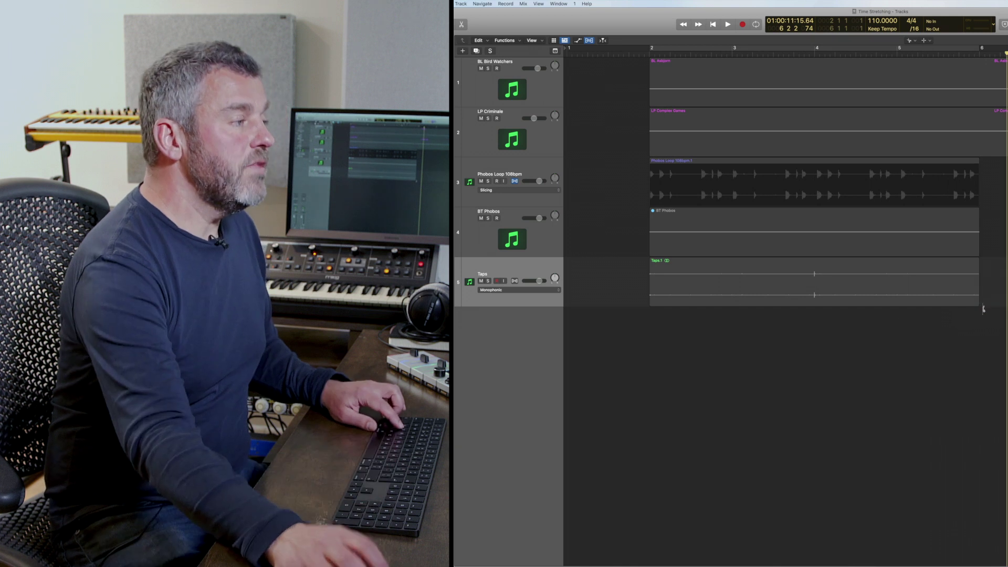
Step: Return to the Pointer tool and select the Taps.1 region
key(super+a)
key(t)
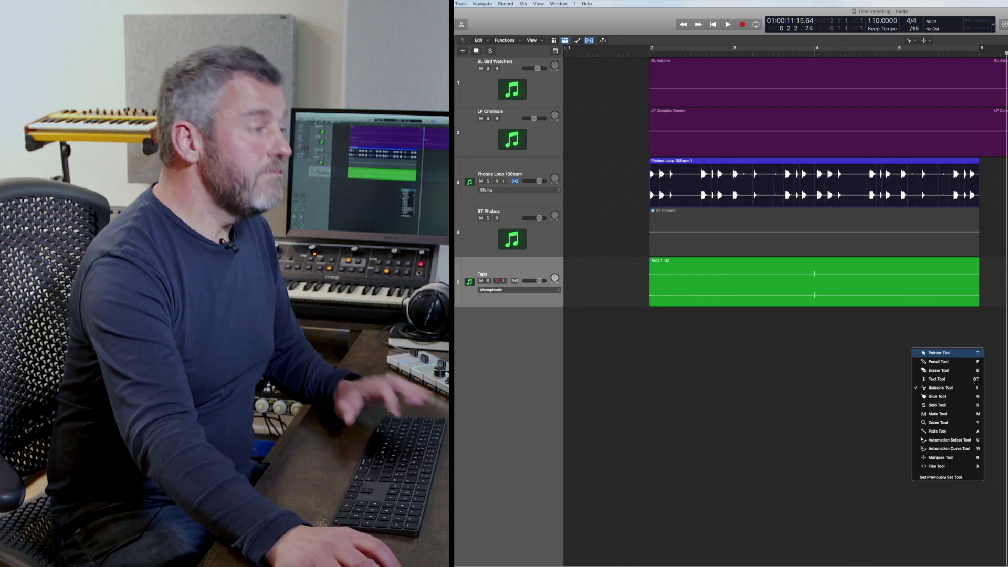
click(916, 354)
click(837, 300)
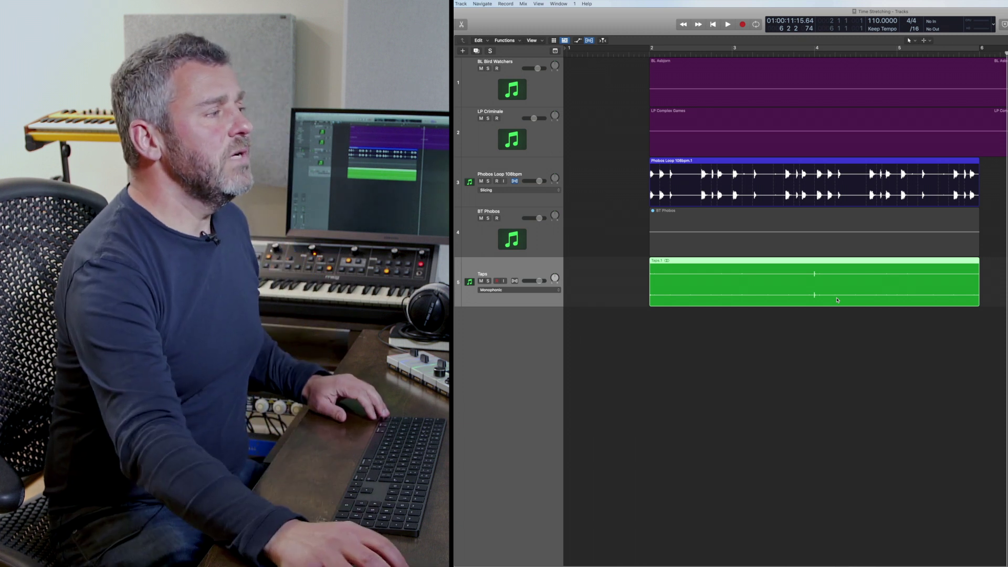
Step: Convert Taps.1 to a new Sampler track sliced by transient markers, trigger notes starting at C1
right_click(839, 299)
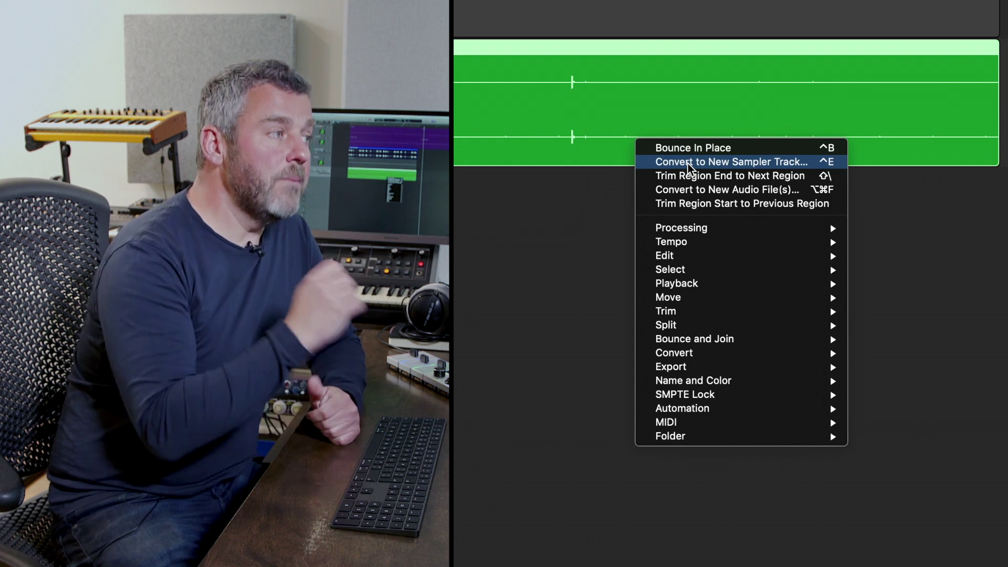
click(689, 162)
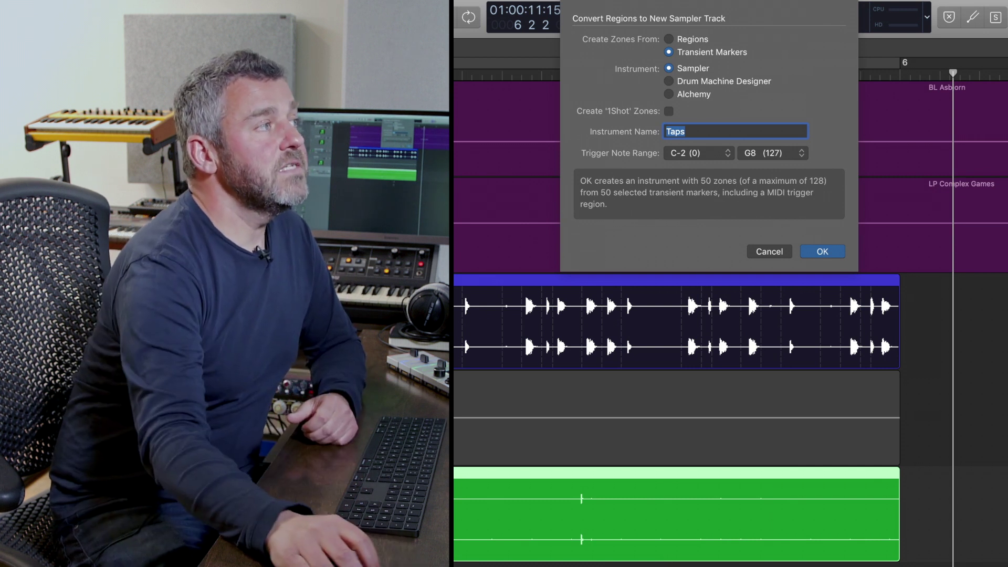
click(669, 40)
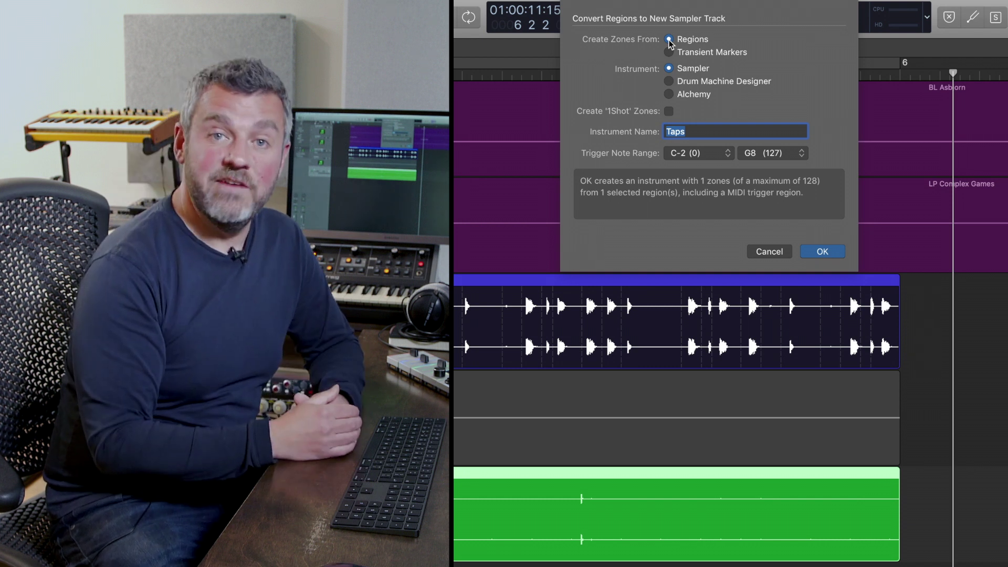
click(669, 52)
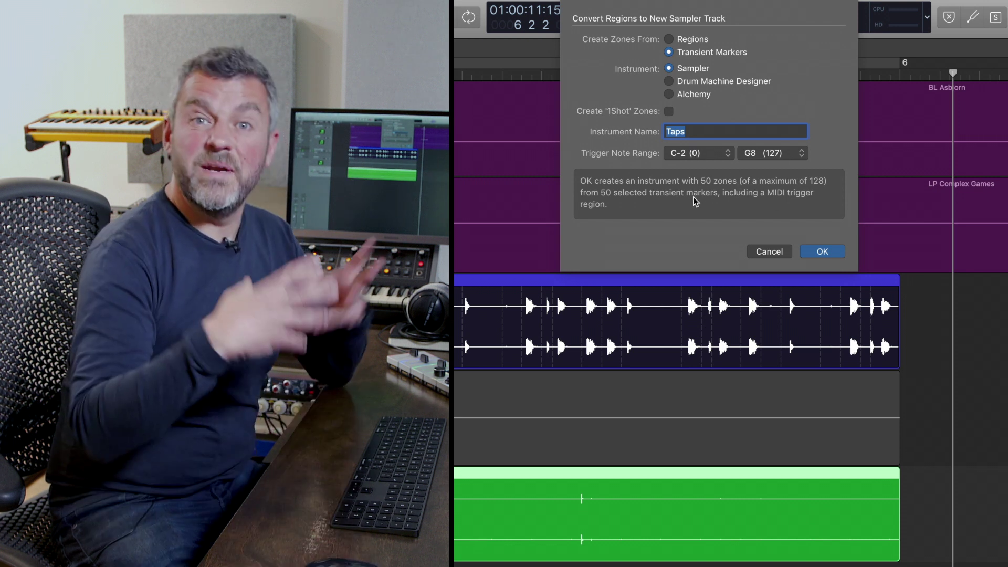
click(707, 154)
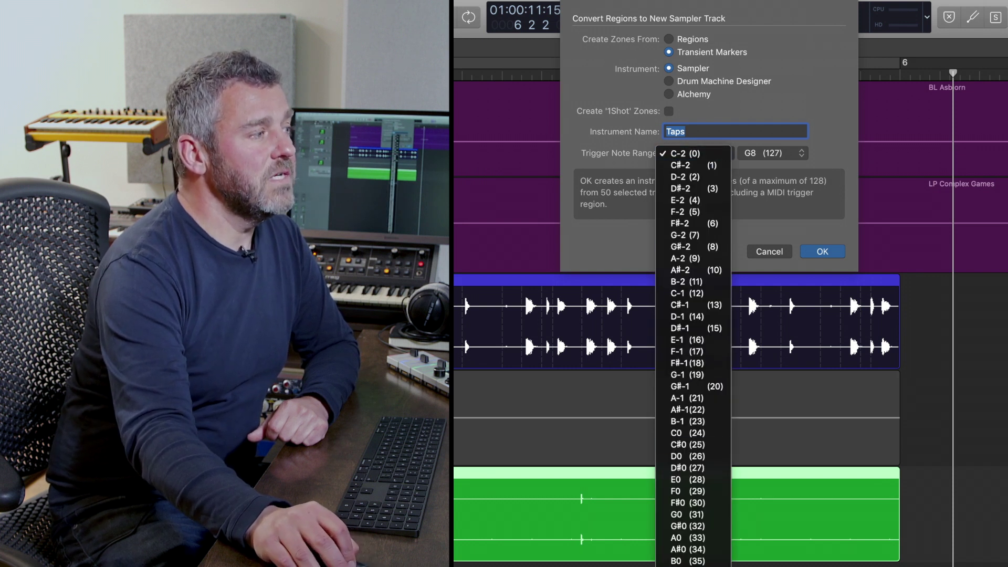
click(687, 566)
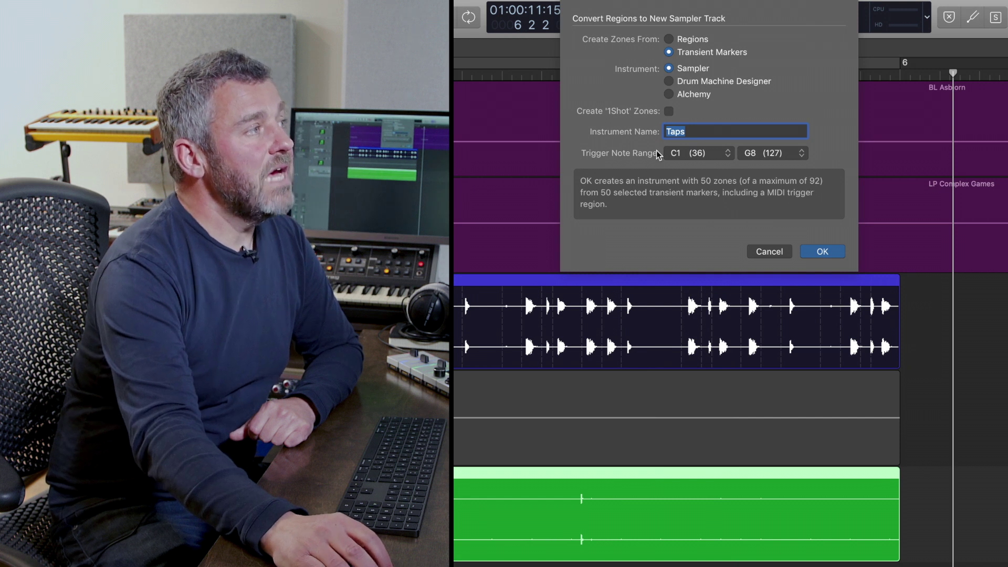
click(837, 253)
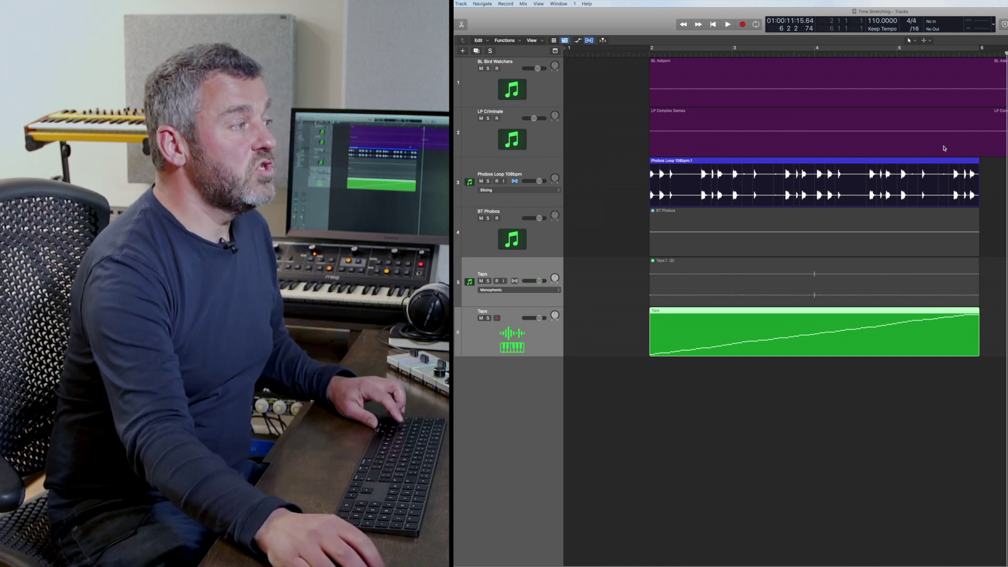
Step: Open the Taps MIDI region in the Piano Roll, zoom out on its note staircase, and play it
double_click(893, 342)
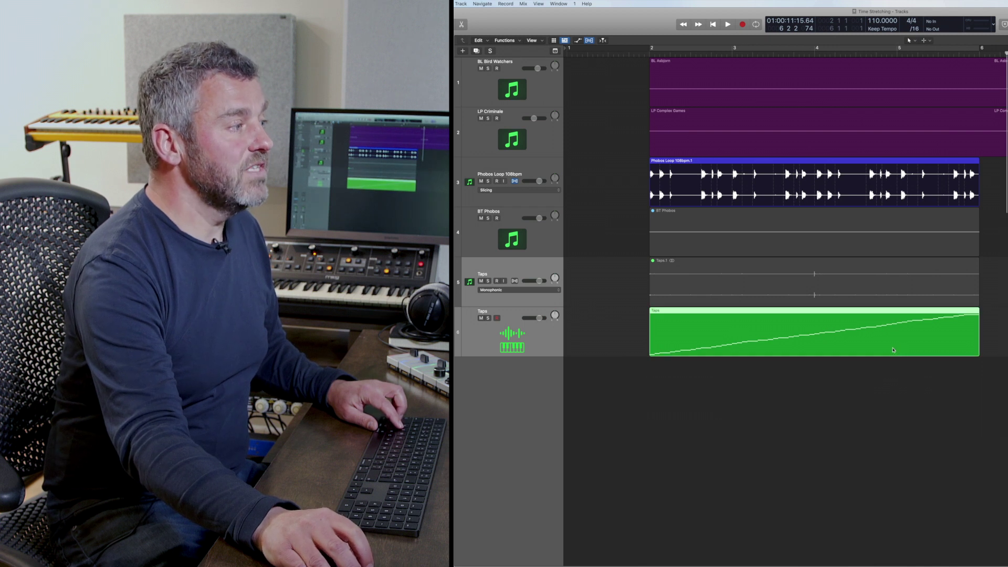
key(ctrl+super+Up)
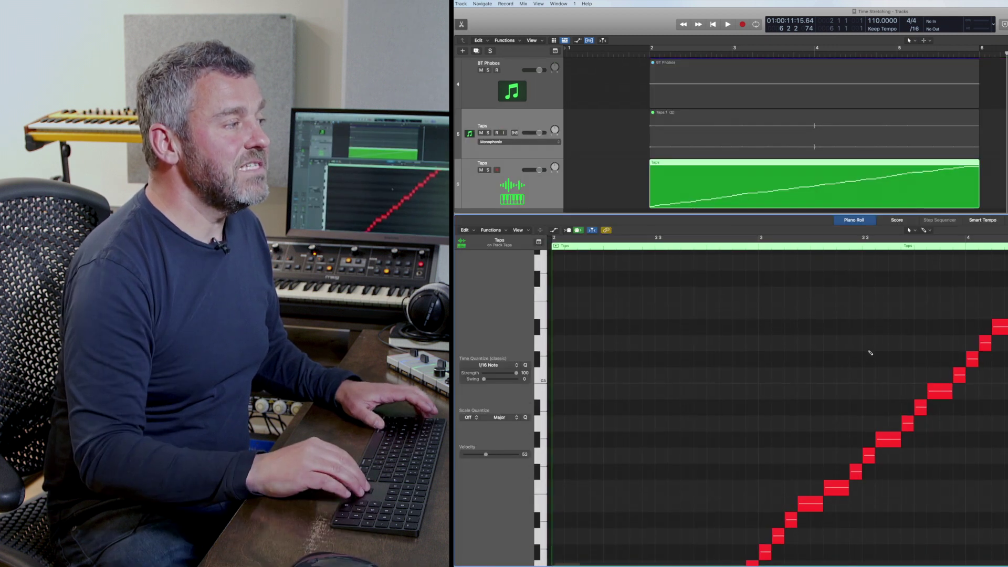
key(ctrl+super+Up)
key(ctrl+super+Left)
key(ctrl+super+Up)
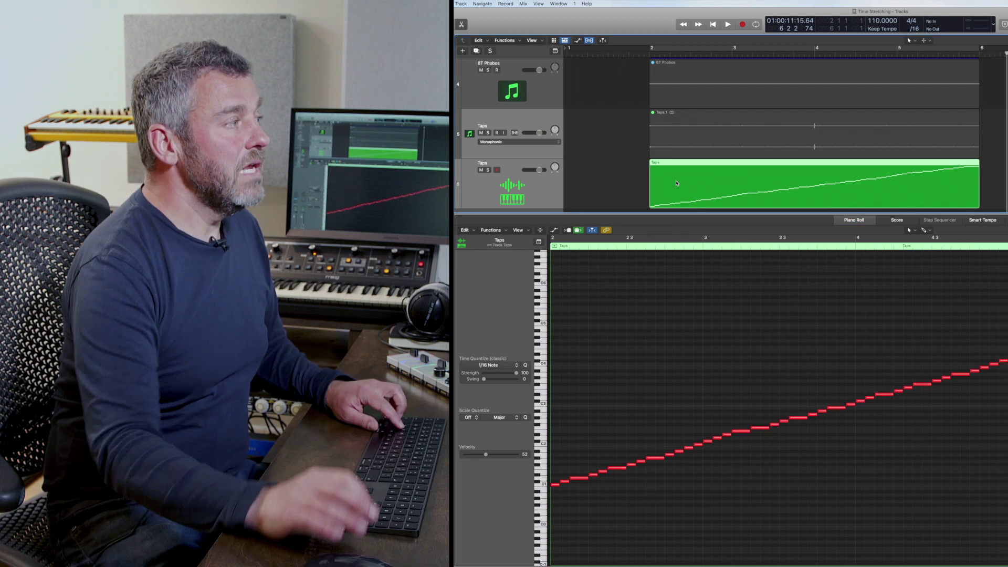
click(677, 183)
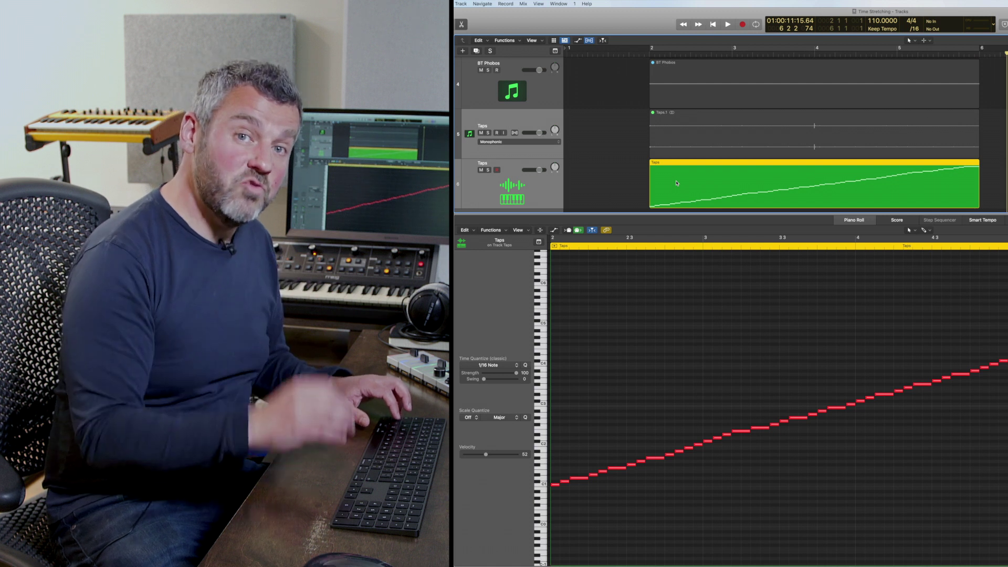
key(space)
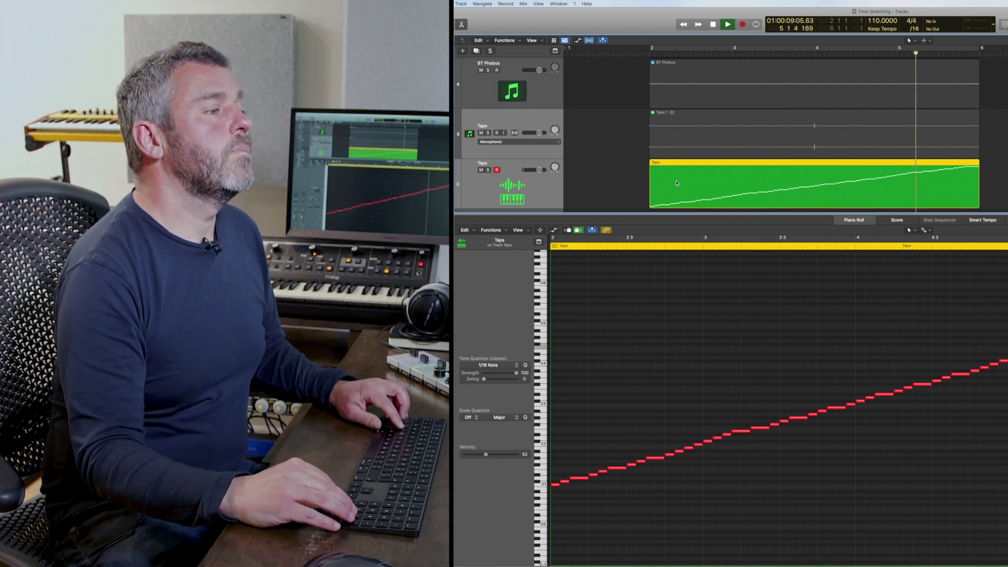
key(space)
Step: Close the Piano Roll, set the tempo to 98 BPM, and repeat the Phobos and Taps regions past bar 6
click(462, 24)
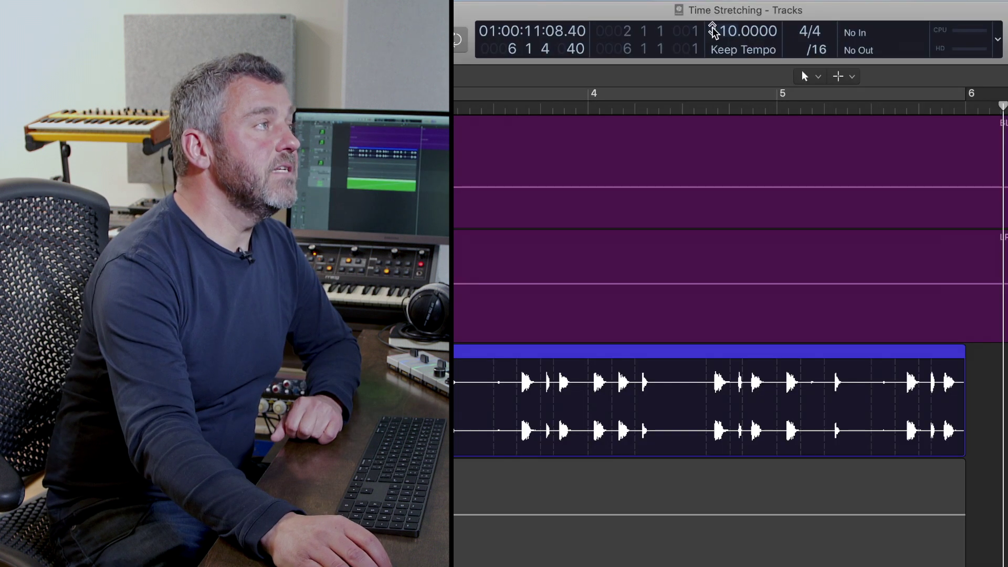
double_click(715, 31)
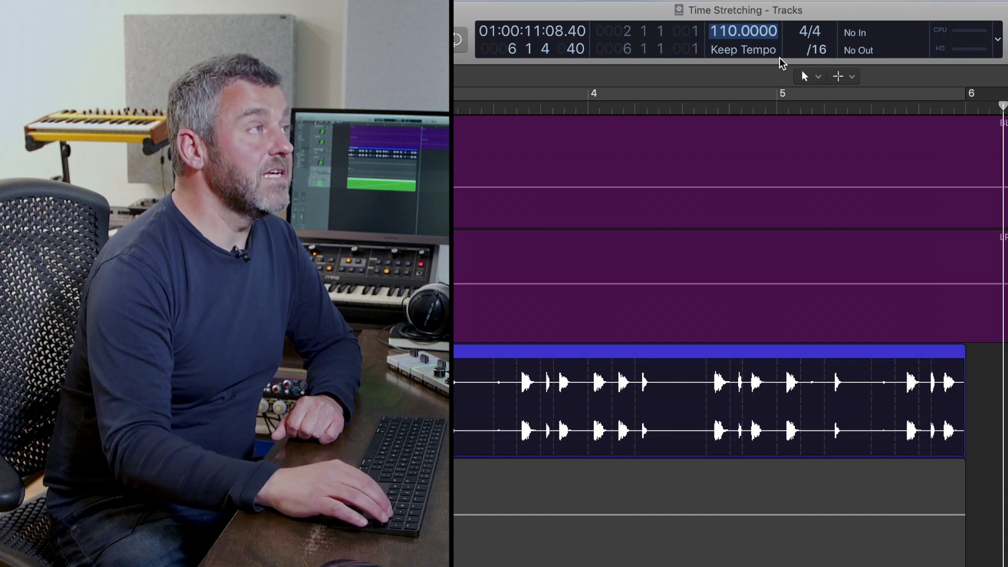
text(98)
key(Return)
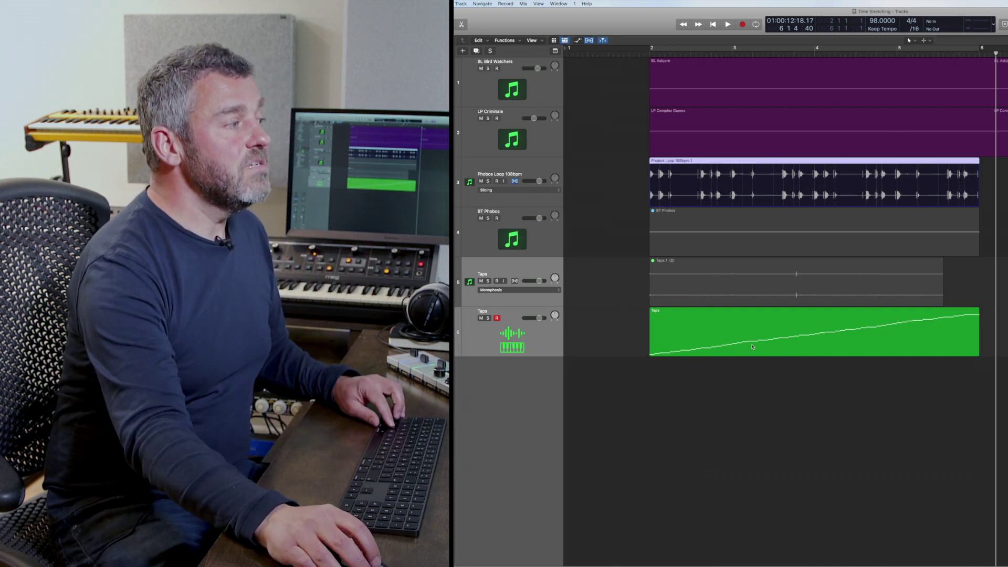
key(Down)
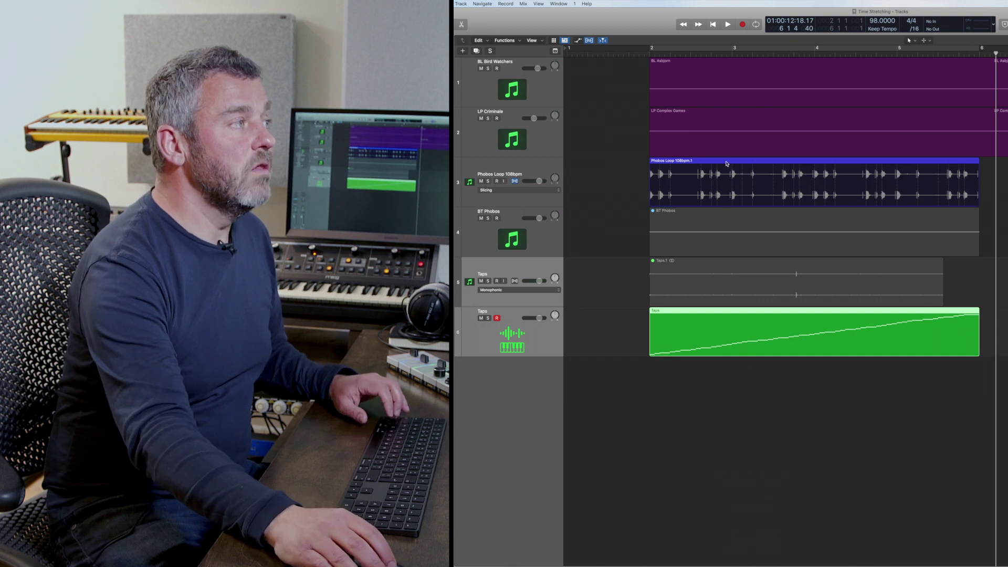
drag(729, 167, 1000, 210)
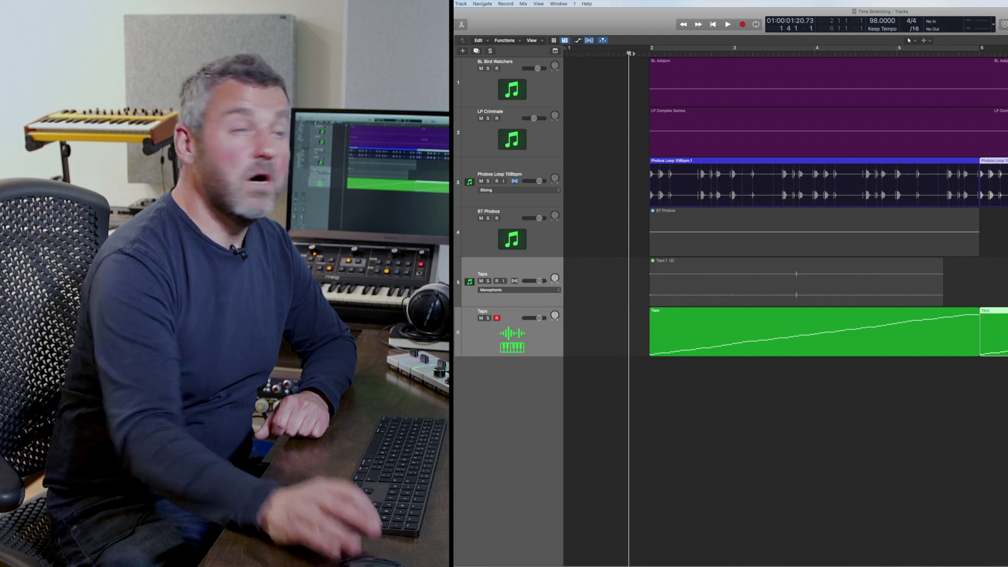
Step: Play the arrangement from near the start to check the loops at 98 BPM
click(630, 52)
key(space)
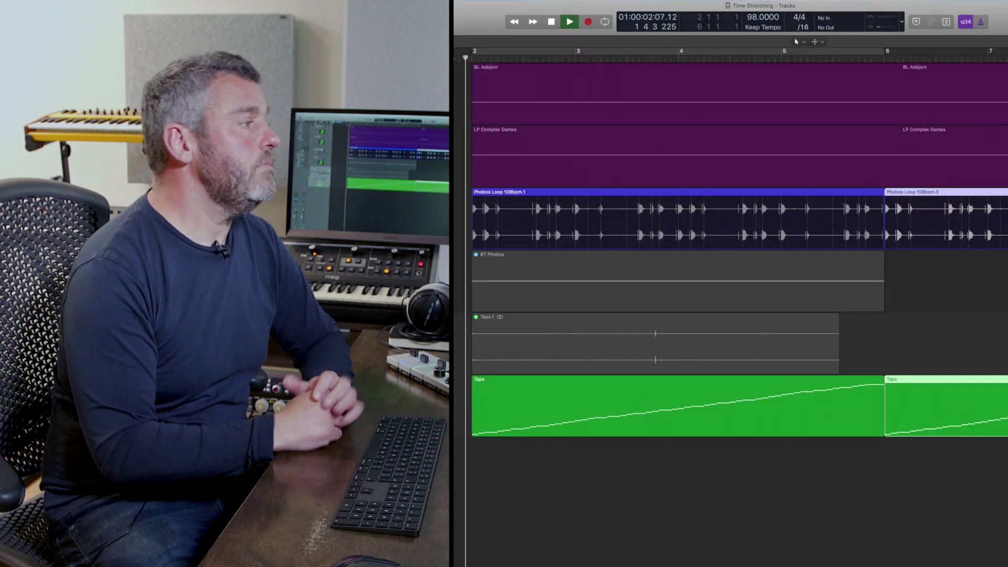